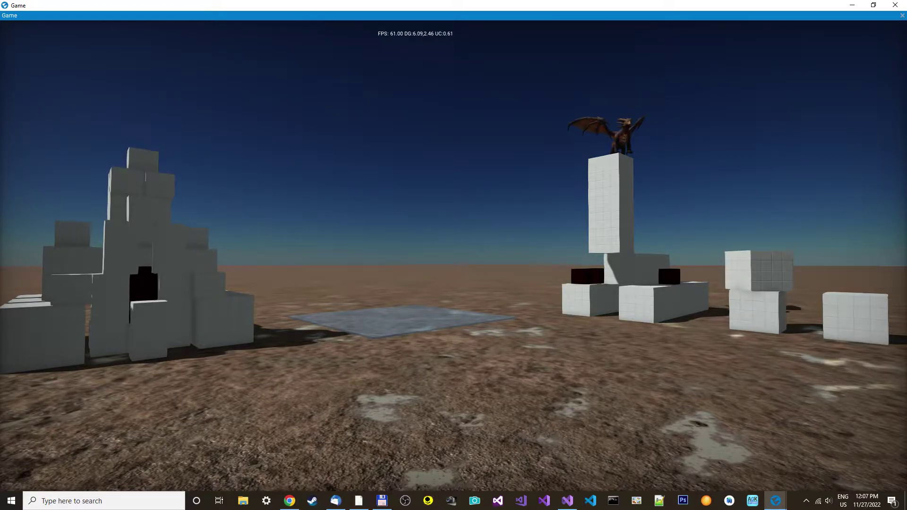
- Cycle through shotgun, rifle and pistol, reloading the rifle and the pistol
{"action": "key", "text": "2"}
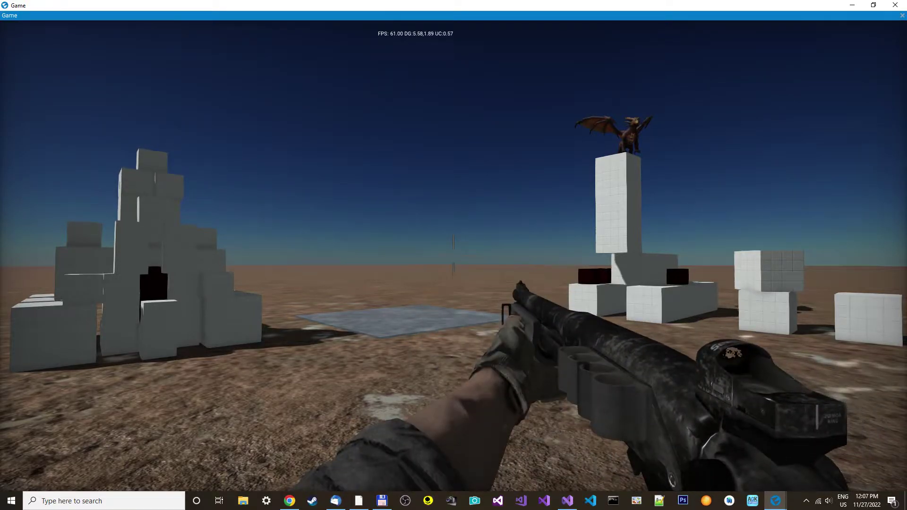
{"action": "key", "text": "3"}
{"action": "key", "text": "r"}
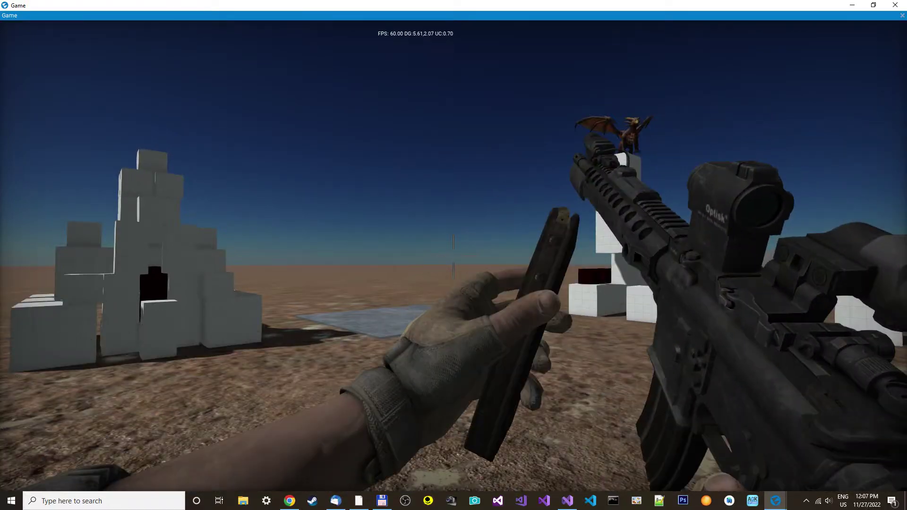
{"action": "key", "text": "2"}
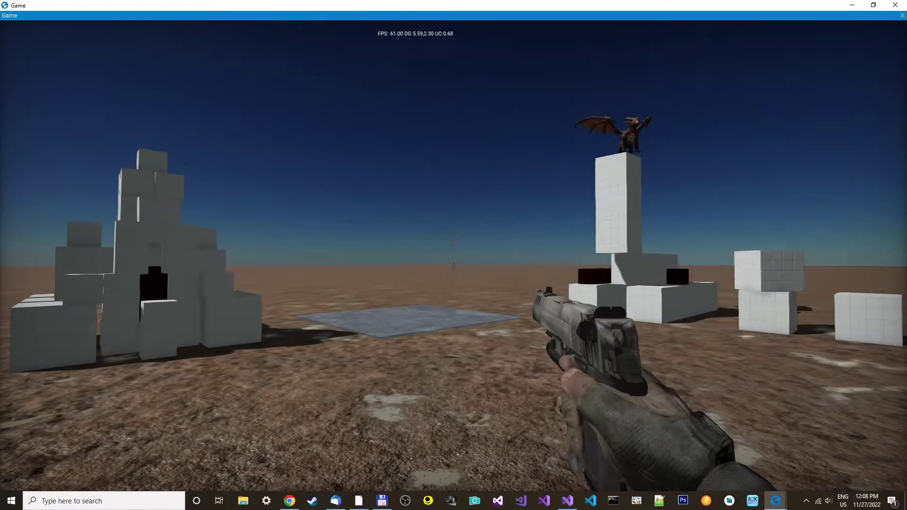
{"action": "key", "text": "r"}
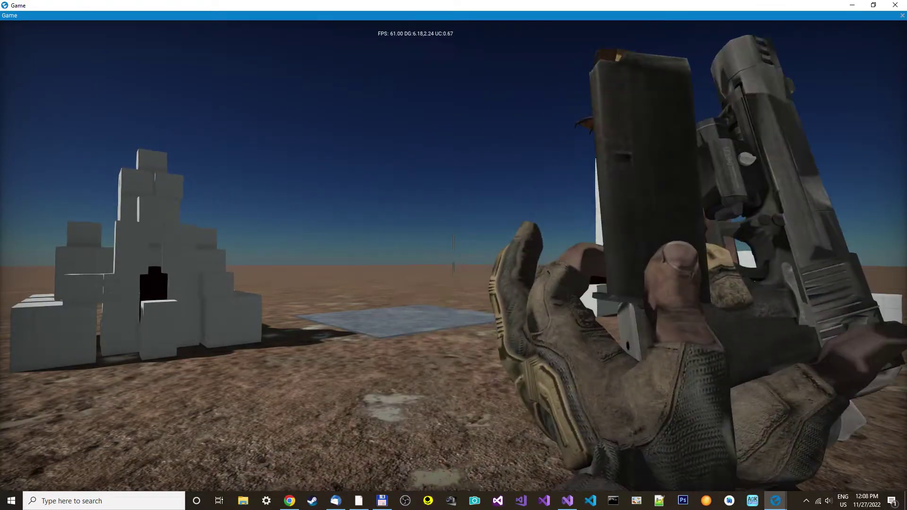
{"action": "key", "text": "w"}
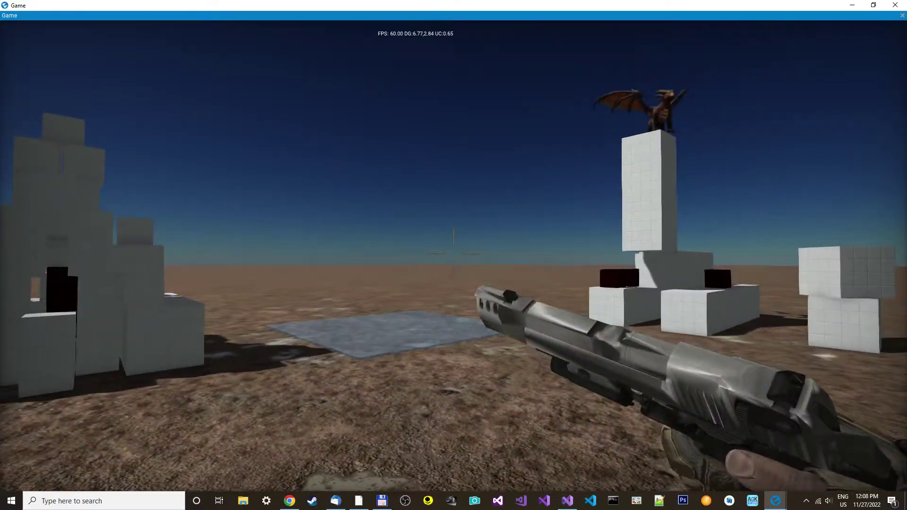
- Walk up to the white block pile and fire two shots to blast its cubes apart
{"action": "key", "text": "s"}
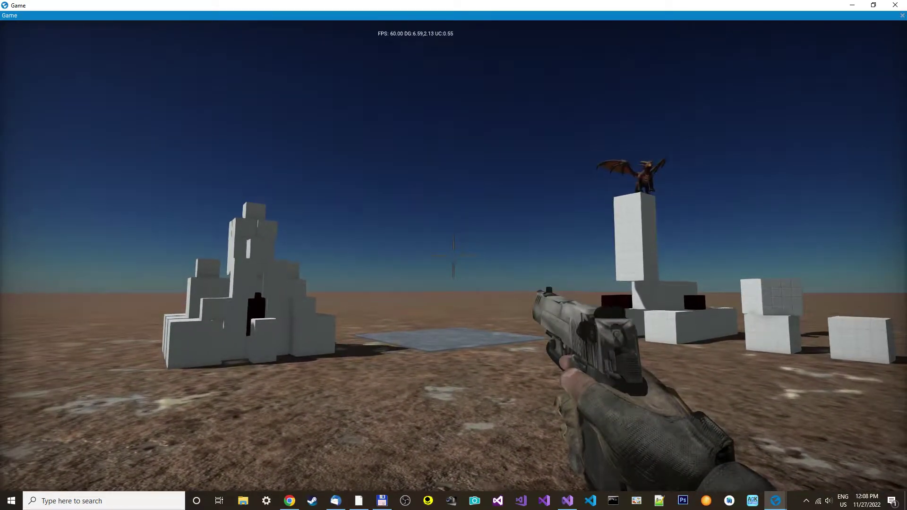
{"action": "key", "text": "w"}
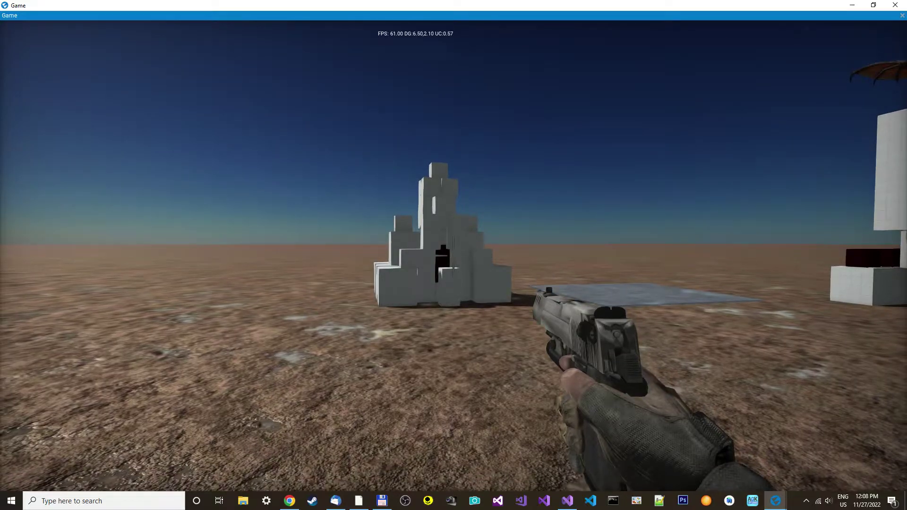
{"action": "key", "text": "w"}
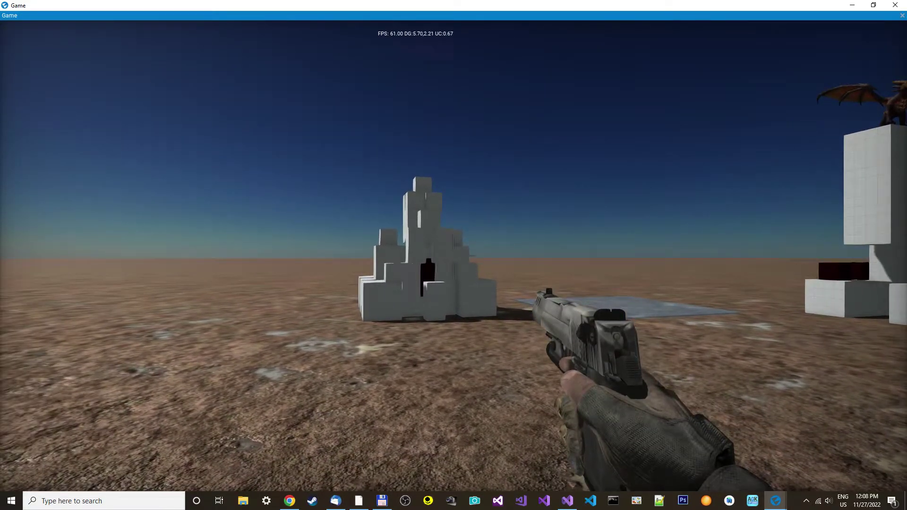
{"action": "key", "text": "w"}
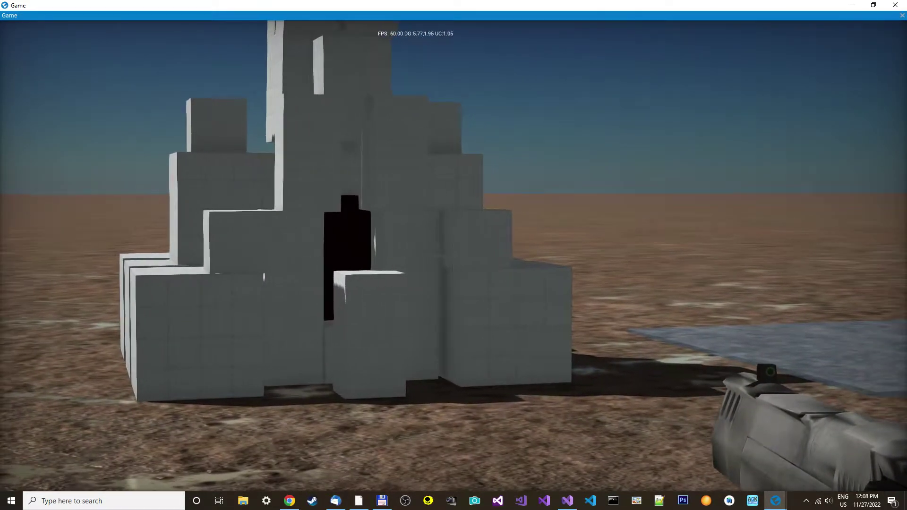
{"action": "left_click", "coordinate": [454, 255]}
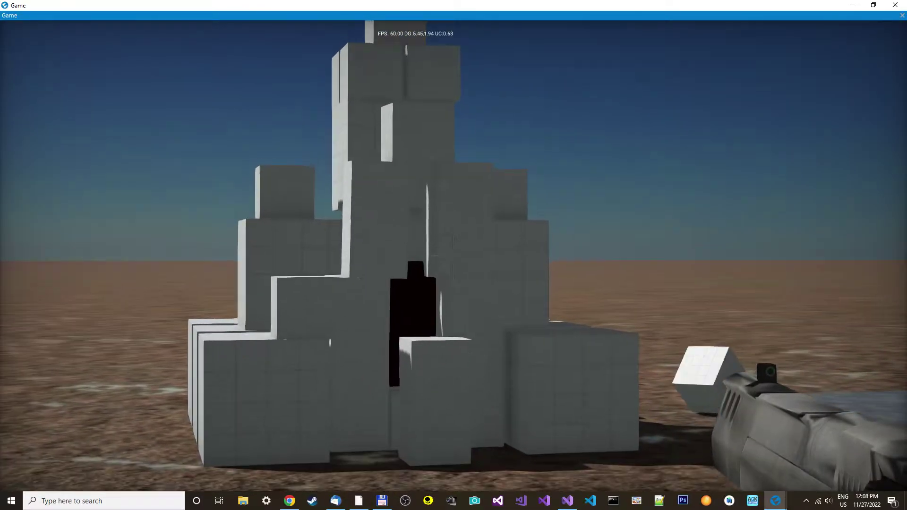
{"action": "left_click", "coordinate": [454, 255]}
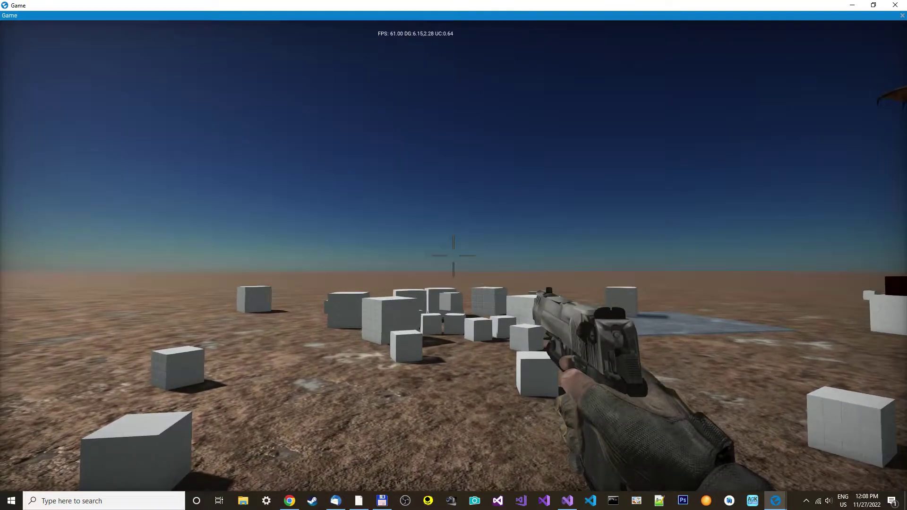
- Circle the scattered cubes and walk into the white block structure's enclosed room
{"action": "key", "text": "w"}
{"action": "key", "text": "s"}
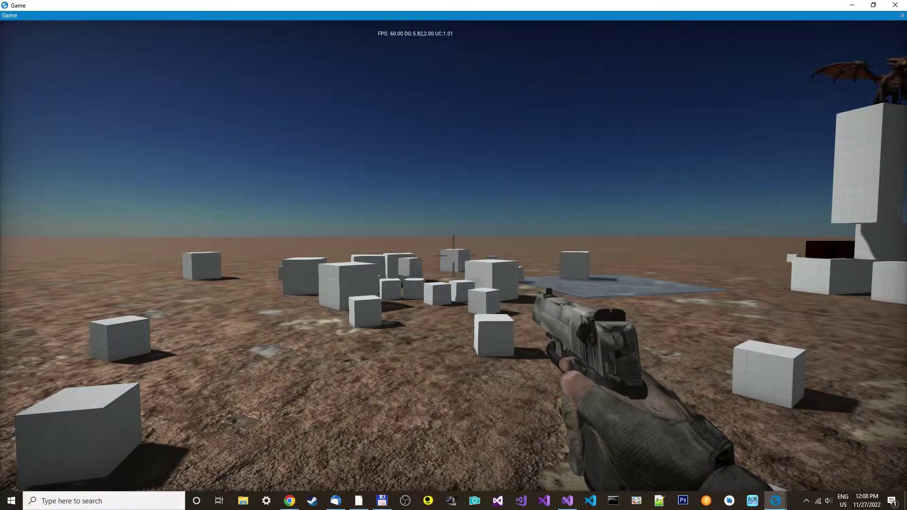
{"action": "key", "text": "s"}
{"action": "key", "text": "space"}
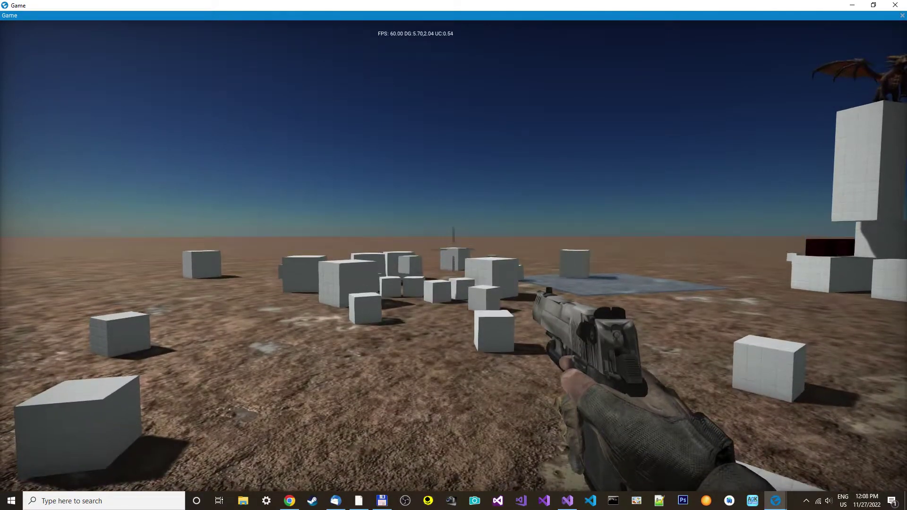
{"action": "key", "text": "w"}
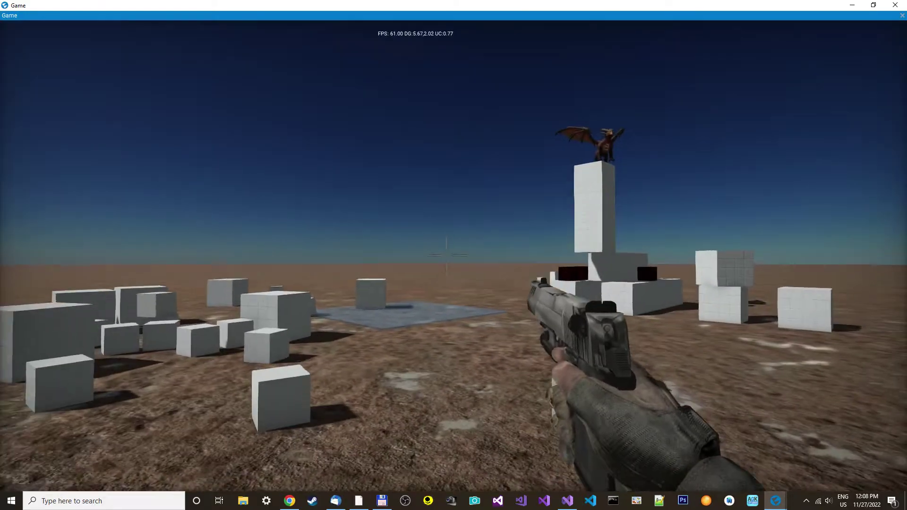
{"action": "key", "text": "w"}
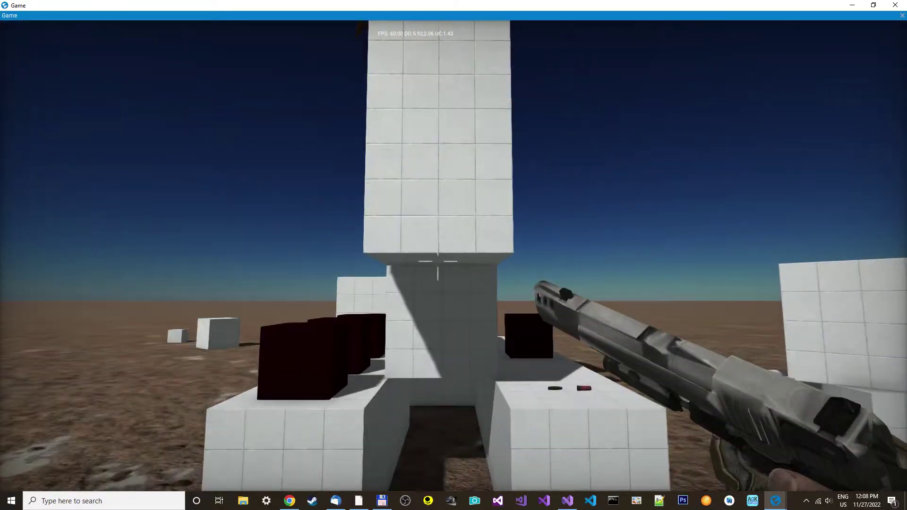
{"action": "key", "text": "w"}
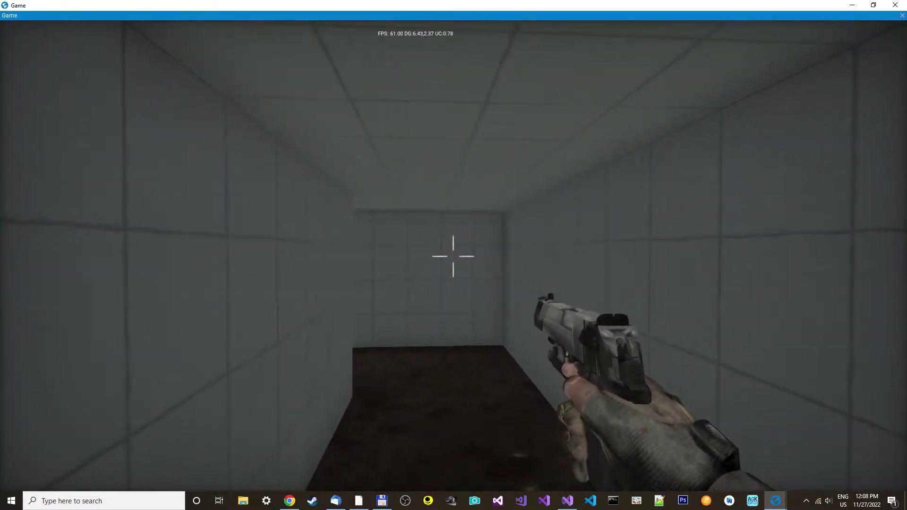
- Fire the pistol at the room's far wall, then walk the corridors back out to the desert
{"action": "left_click", "coordinate": [454, 255]}
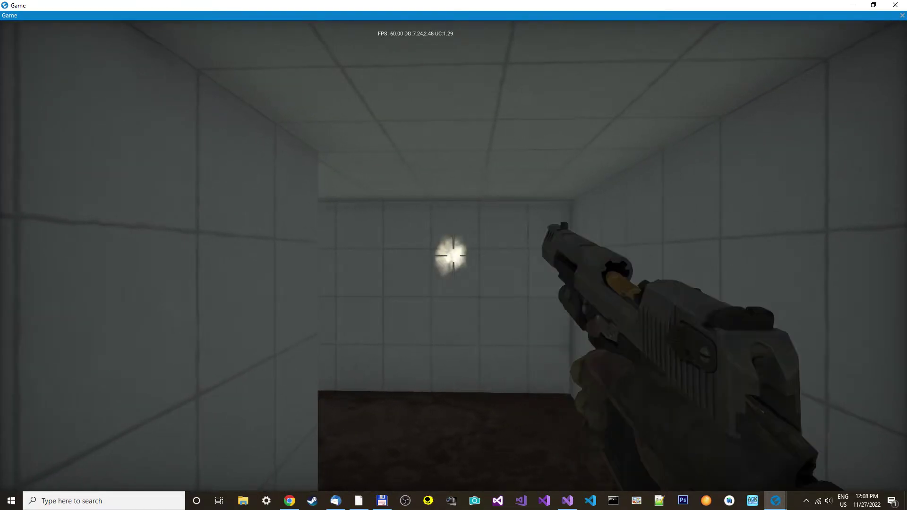
{"action": "key", "text": "w"}
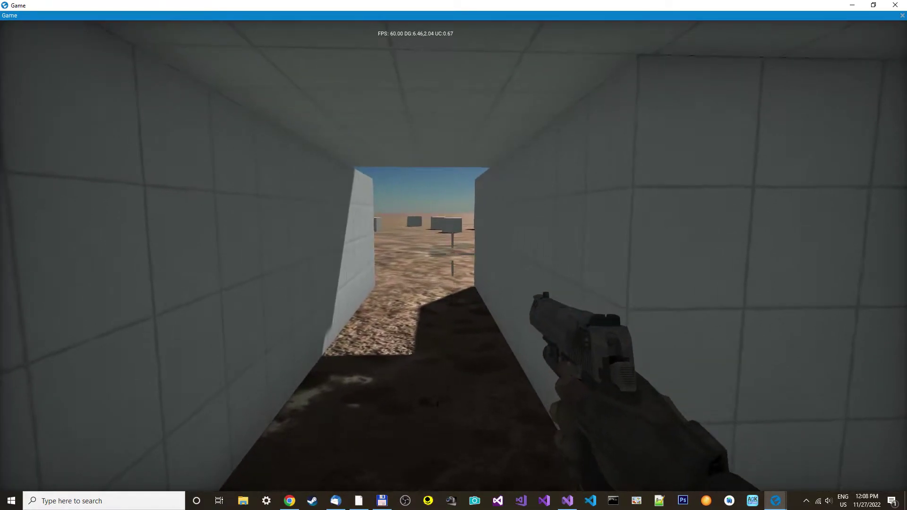
{"action": "key", "text": "w"}
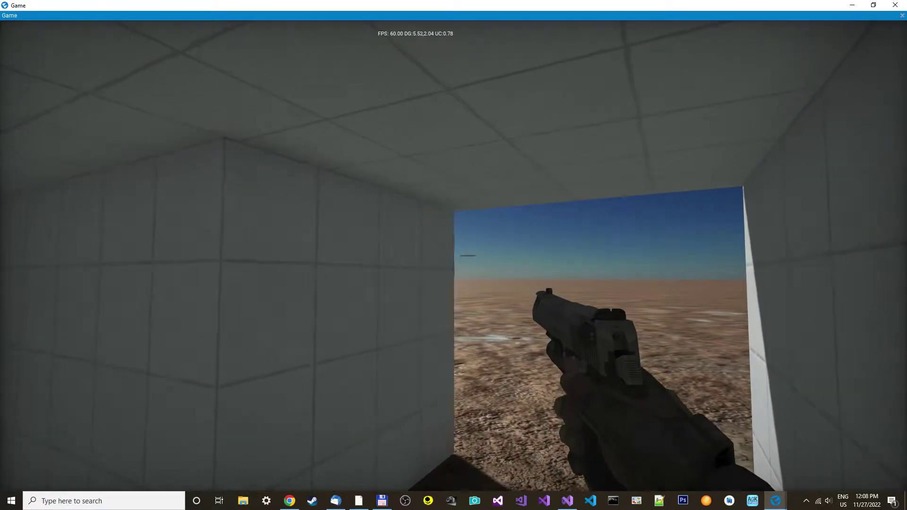
{"action": "key", "text": "s"}
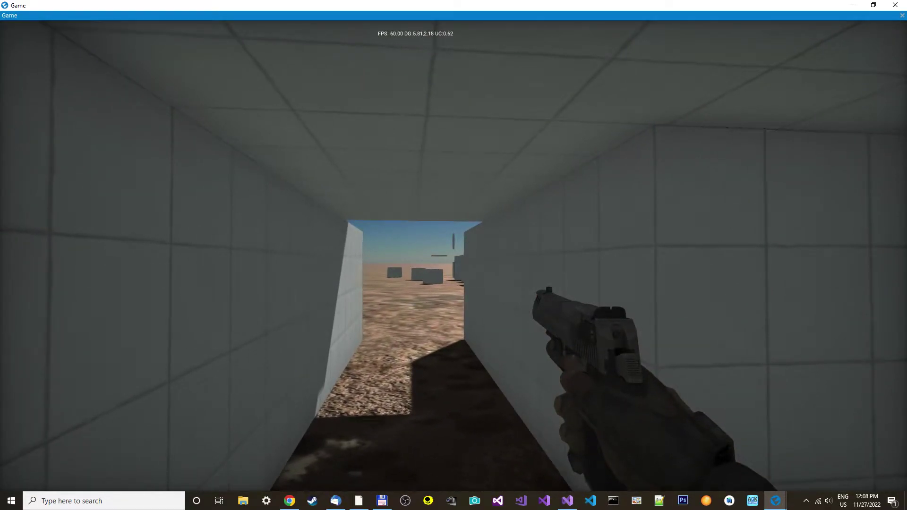
{"action": "key", "text": "w"}
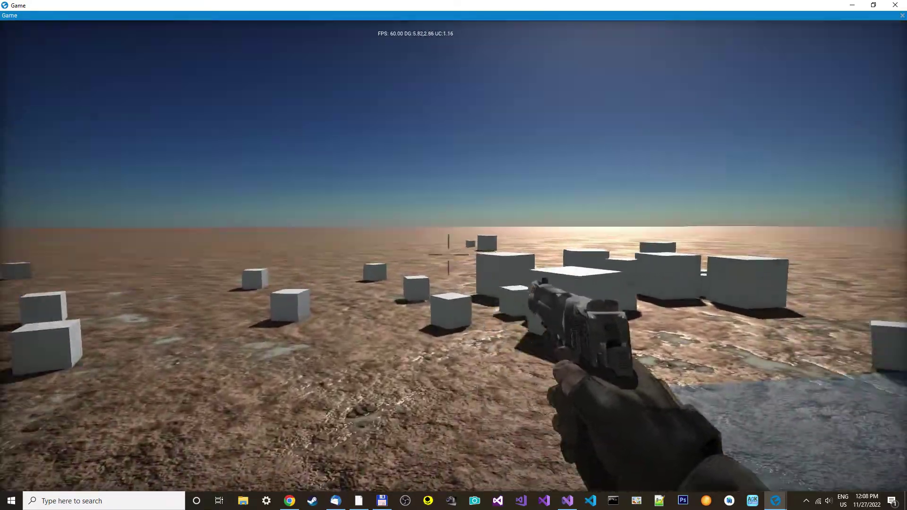
- Roam toward the dragon tower, firing two shots into the ground near the cubes
{"action": "key", "text": "w"}
{"action": "left_click", "coordinate": [454, 255]}
{"action": "left_click_drag", "start_coordinate": [454, 255], "coordinate": [638, 256]}
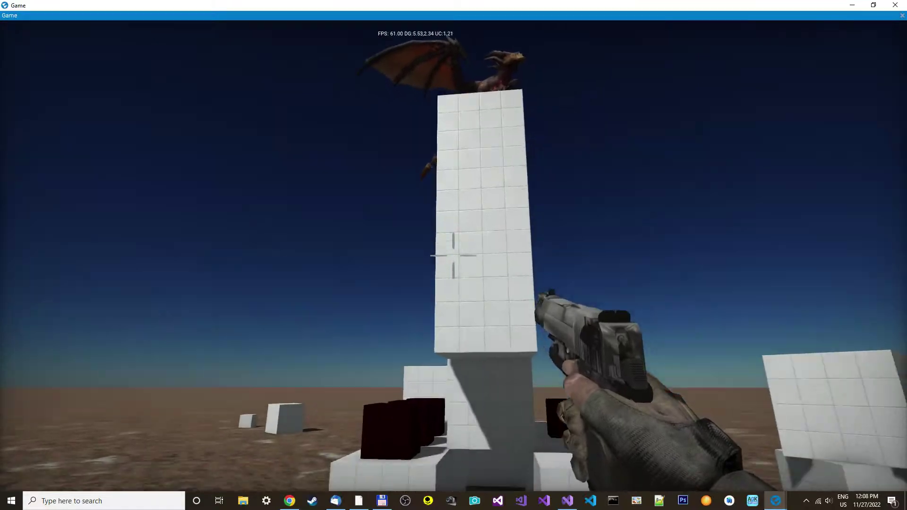
{"action": "key", "text": "w"}
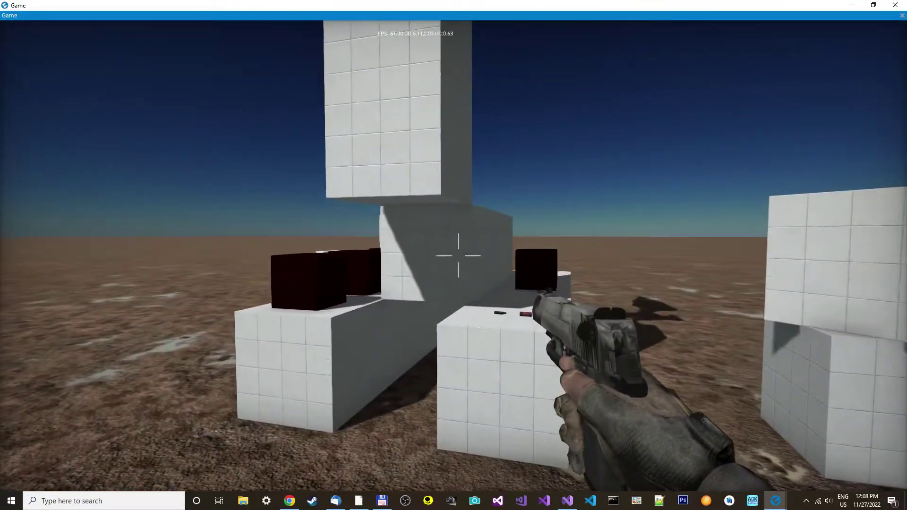
{"action": "key", "text": "w"}
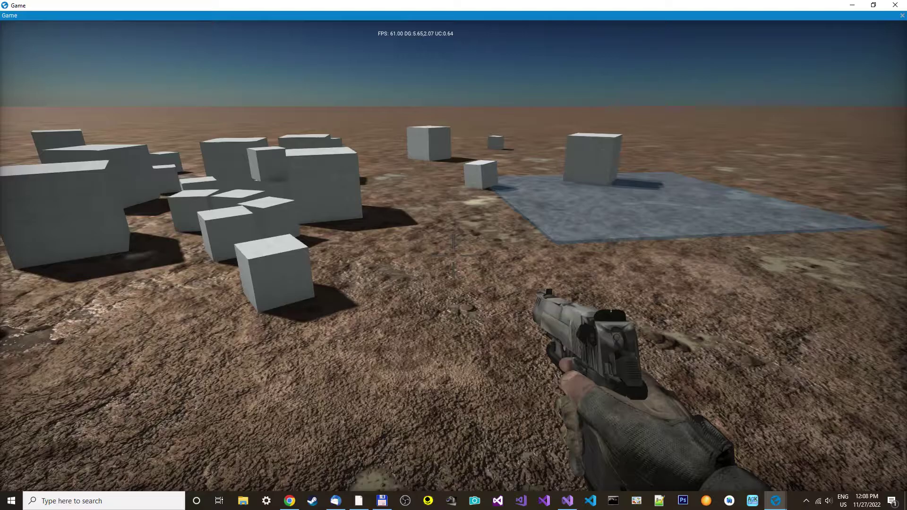
{"action": "left_click", "coordinate": [453, 255]}
{"action": "key", "text": "w"}
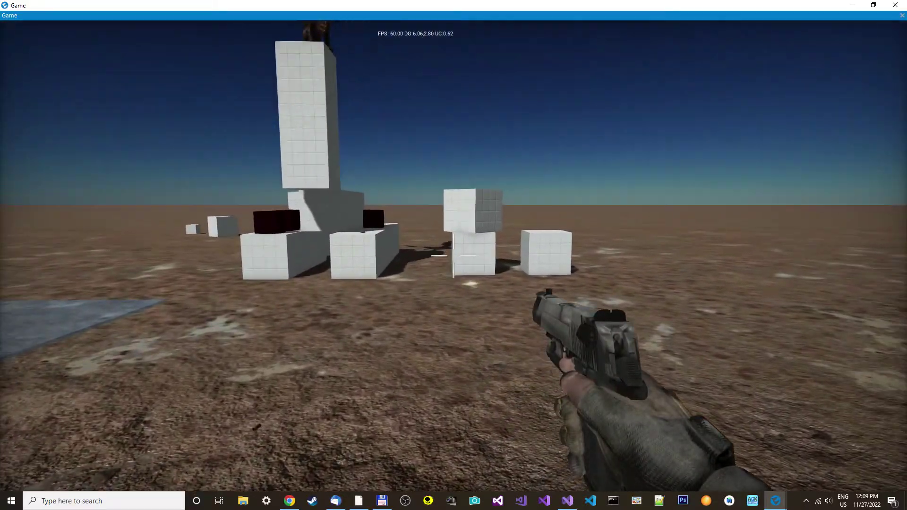
{"action": "key", "text": "s"}
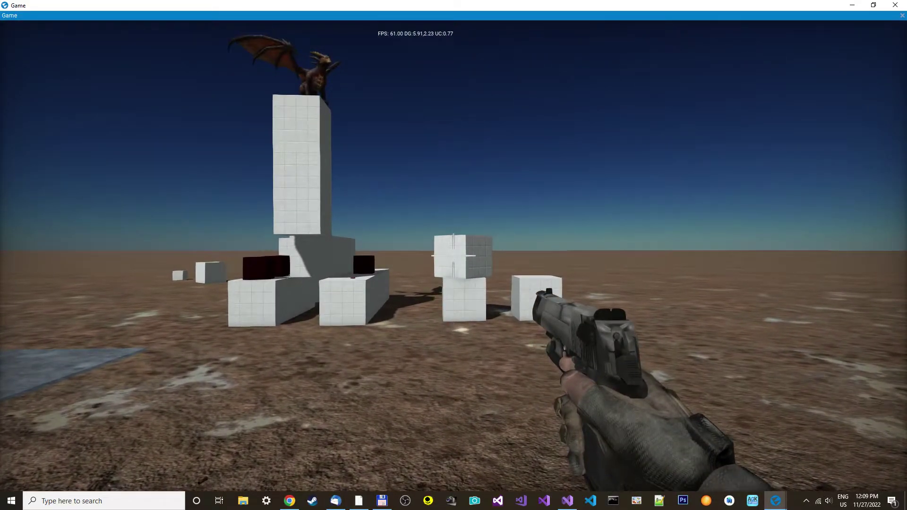
{"action": "key", "text": "w"}
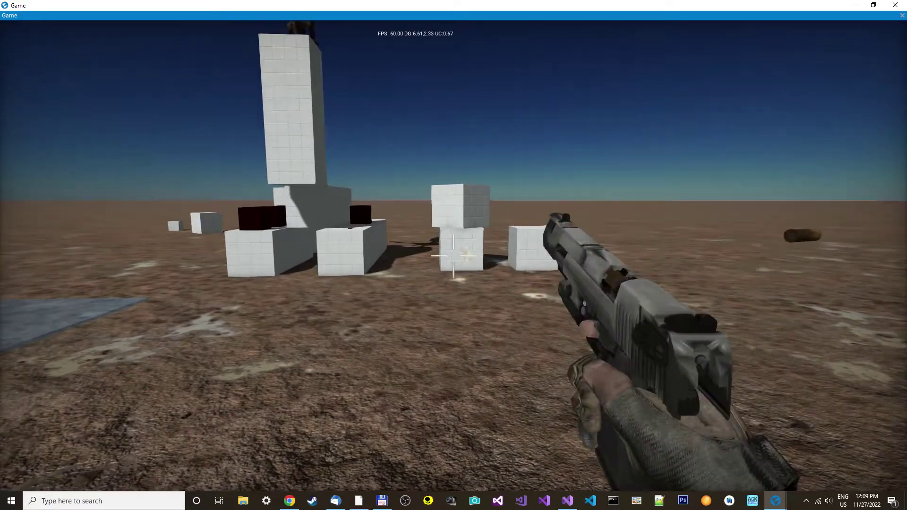
{"action": "key", "text": "a"}
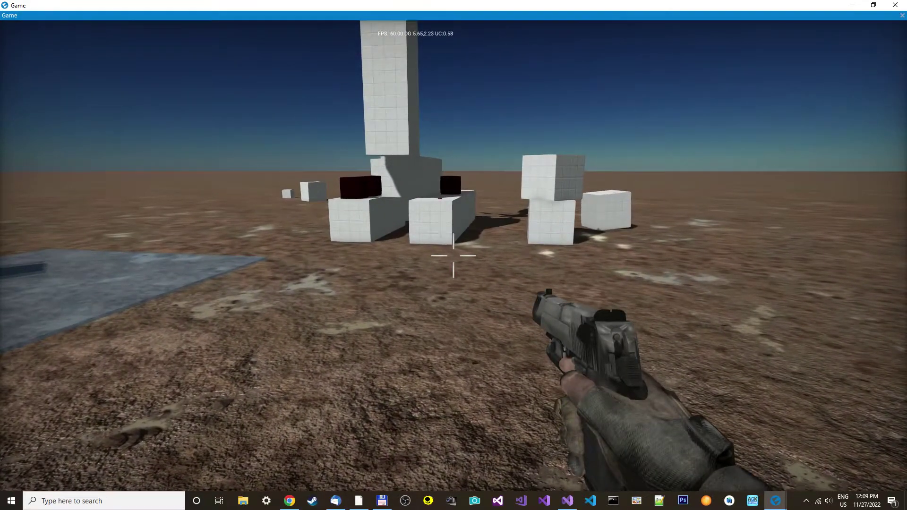
{"action": "key", "text": "w"}
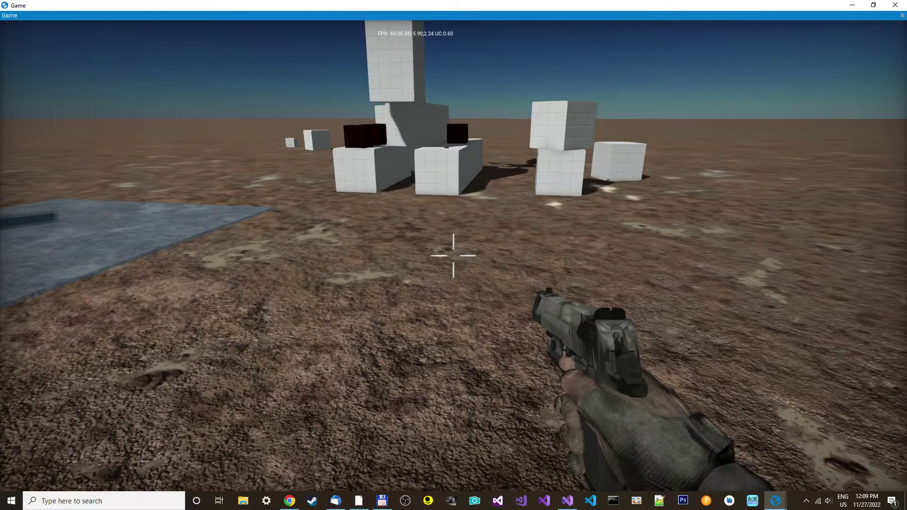
- Switch to the shotgun, then the rifle, and shoot the tower cubes and field cubes
{"action": "key", "text": "2"}
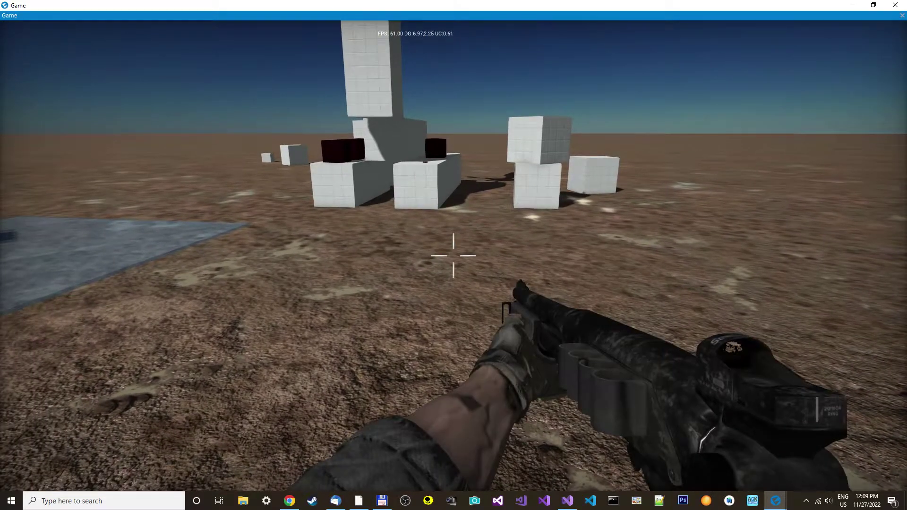
{"action": "key", "text": "3"}
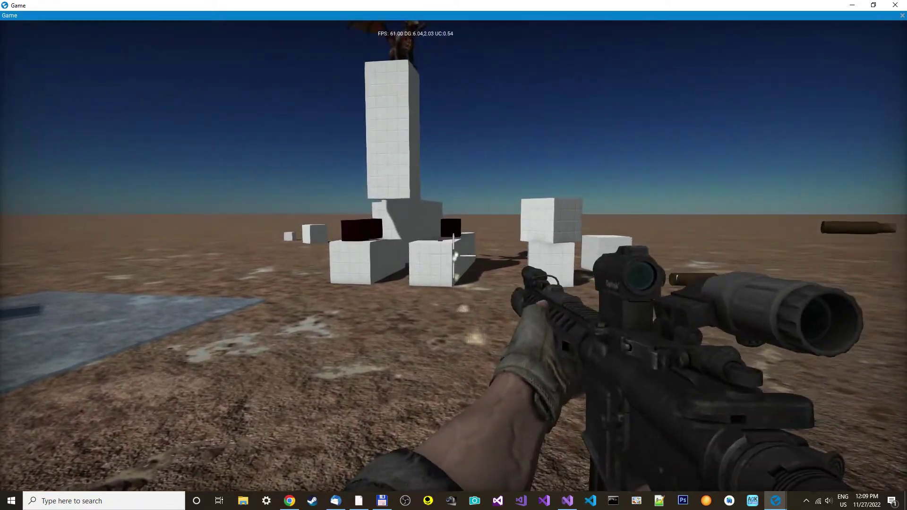
{"action": "left_click", "coordinate": [454, 255]}
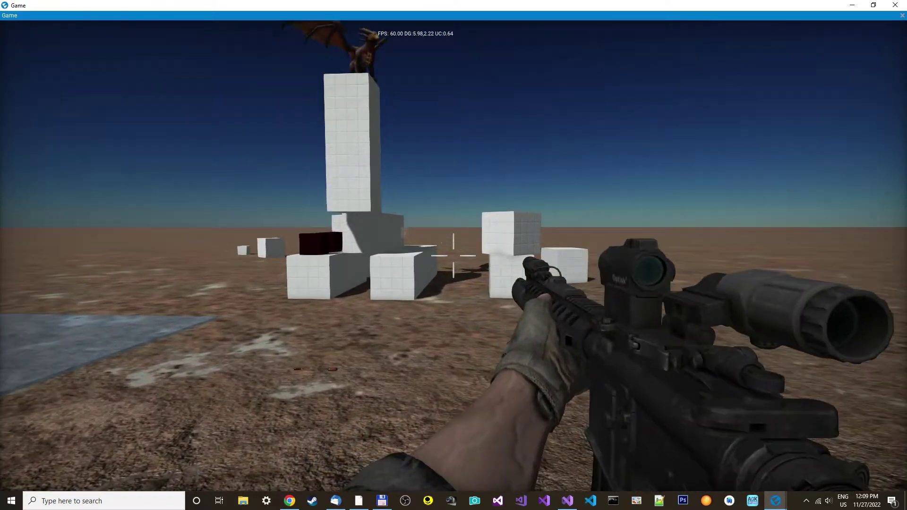
{"action": "left_click", "coordinate": [453, 256]}
{"action": "left_click", "coordinate": [453, 255]}
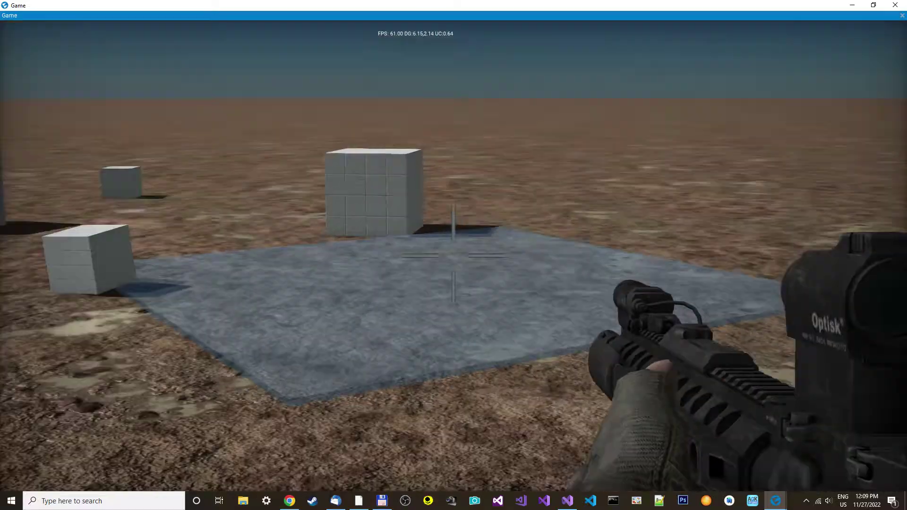
{"action": "left_click", "coordinate": [453, 256]}
{"action": "left_click", "coordinate": [454, 255]}
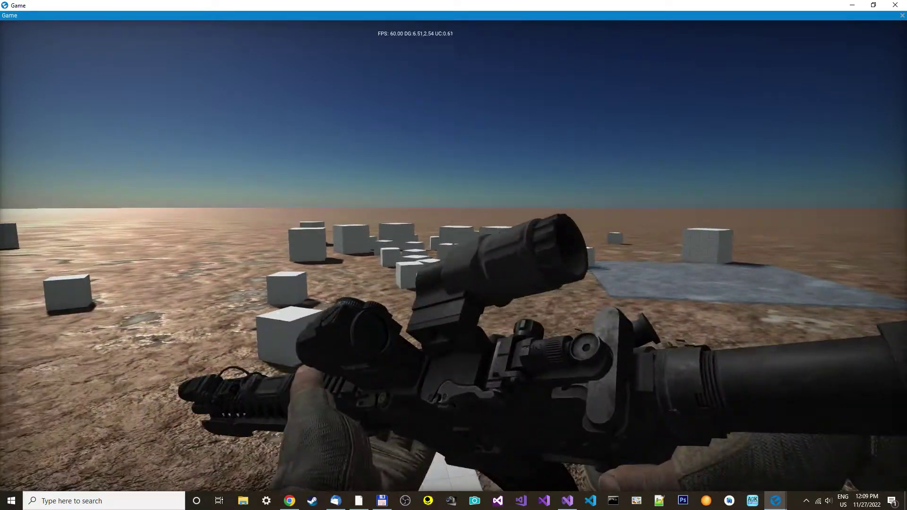
- Switch to the shotgun, then the pistol, and knock the tiled cubes flying at close range
{"action": "key", "text": "2"}
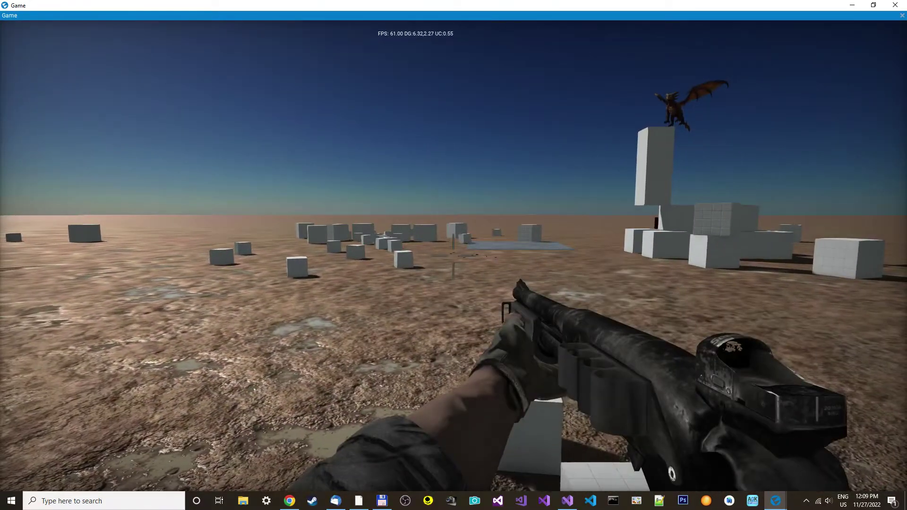
{"action": "key", "text": "3"}
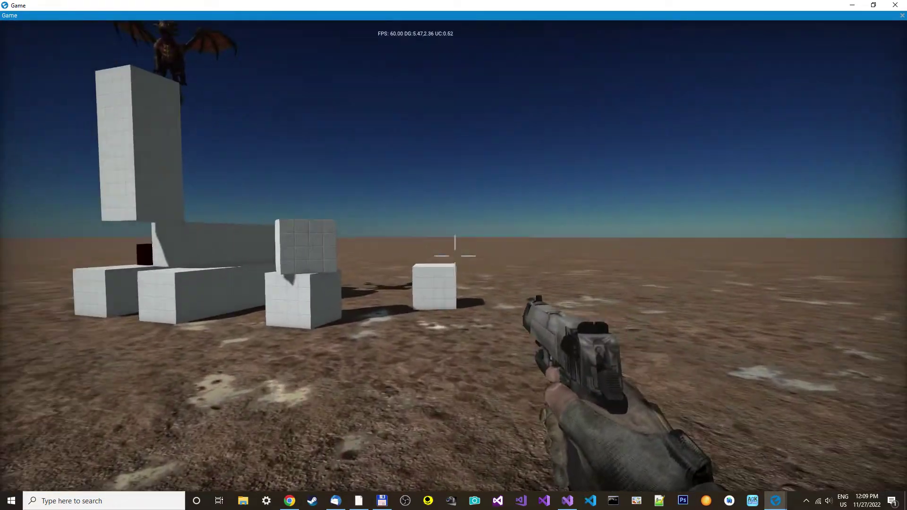
{"action": "key", "text": "w"}
{"action": "key", "text": "w"}
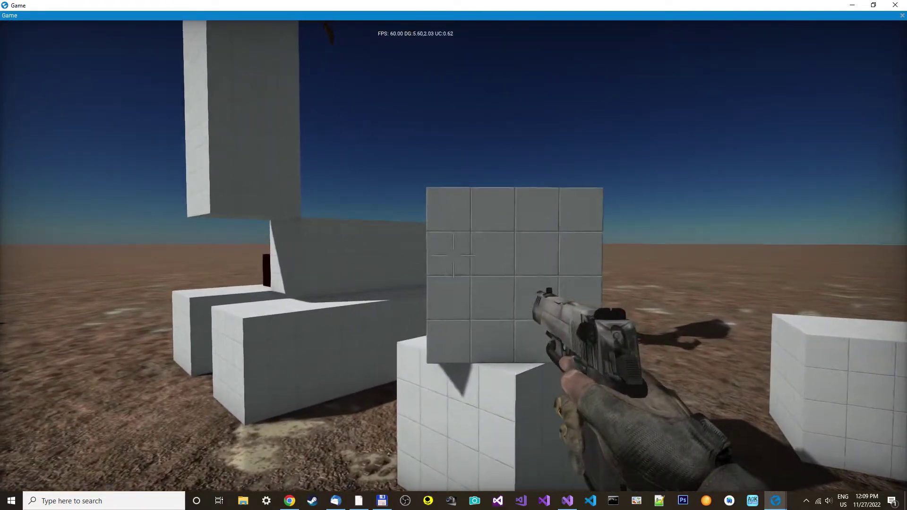
{"action": "key", "text": "w"}
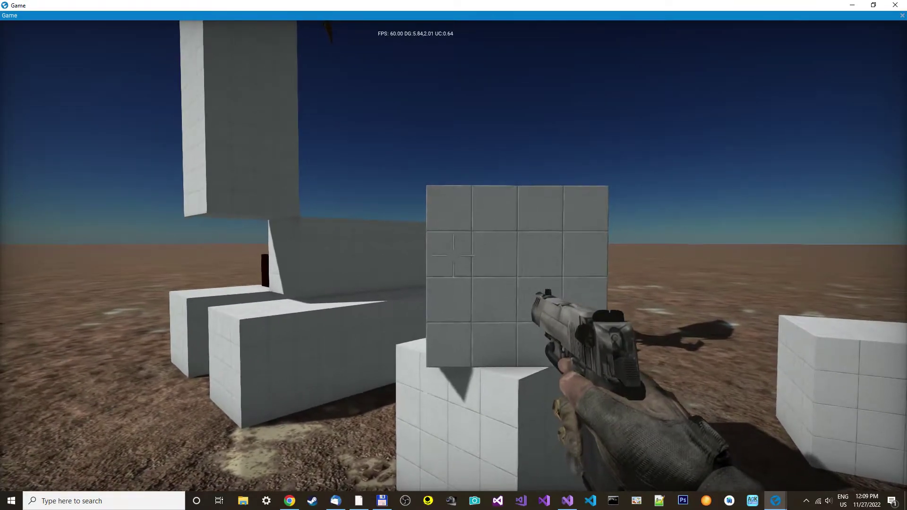
{"action": "key", "text": "a"}
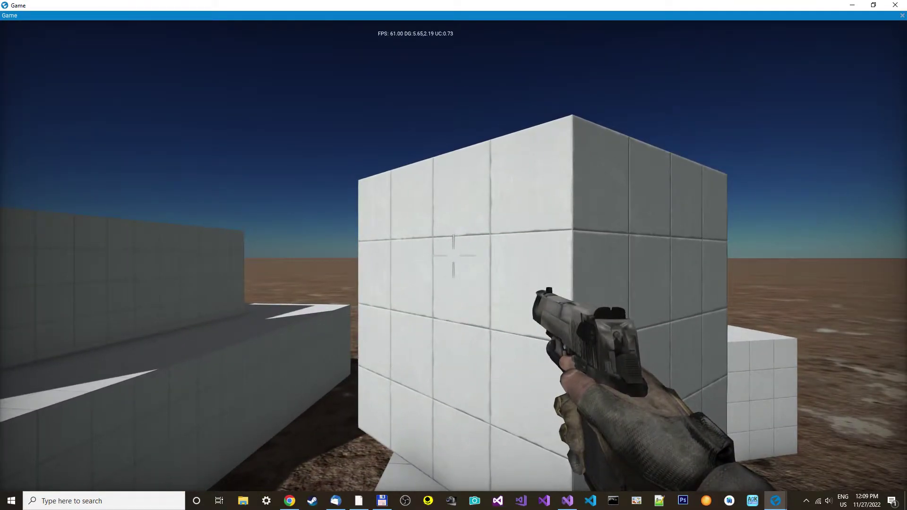
{"action": "left_click", "coordinate": [453, 255]}
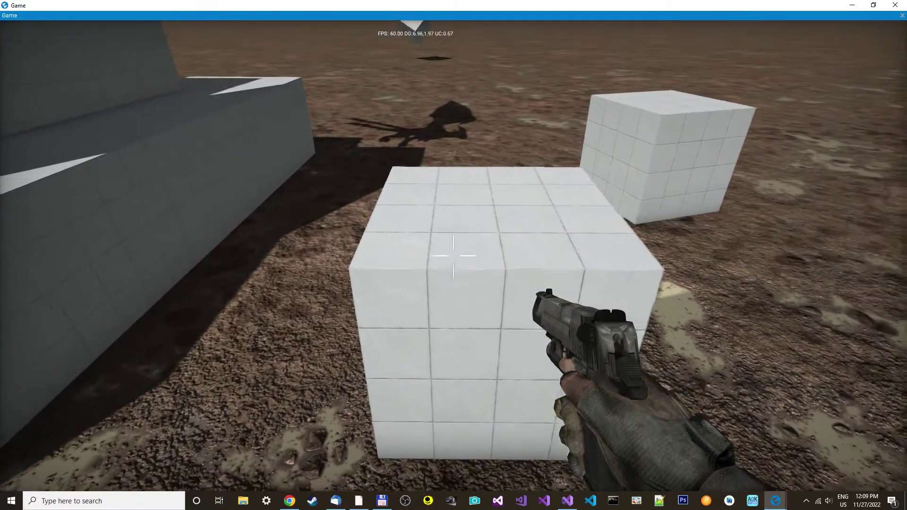
{"action": "left_click", "coordinate": [453, 255]}
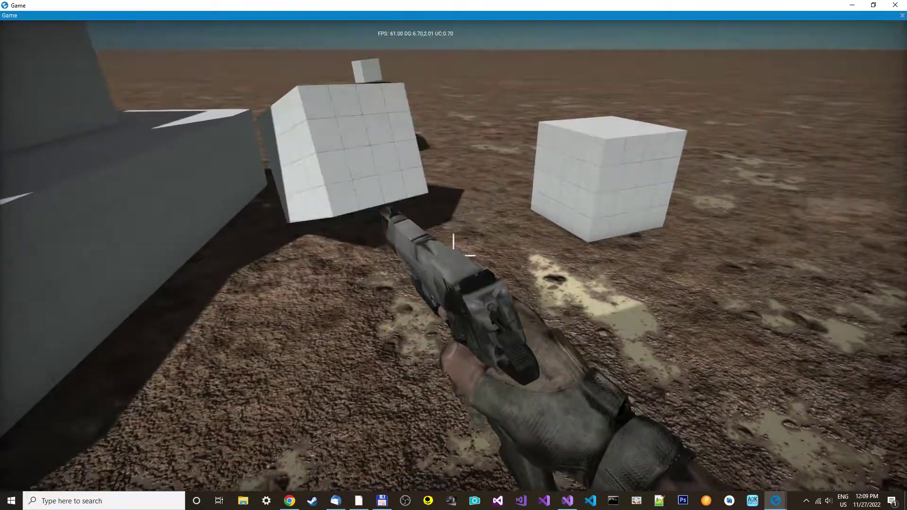
{"action": "key", "text": "w"}
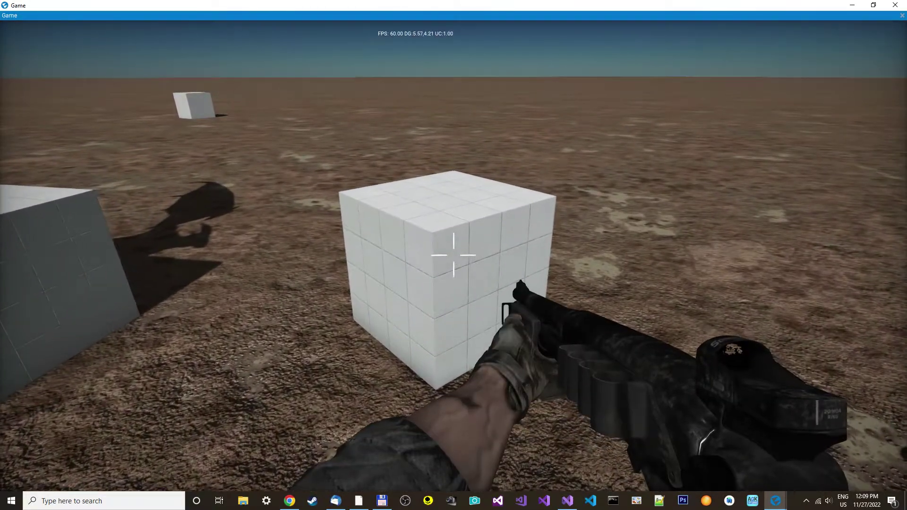
{"action": "key", "text": "w"}
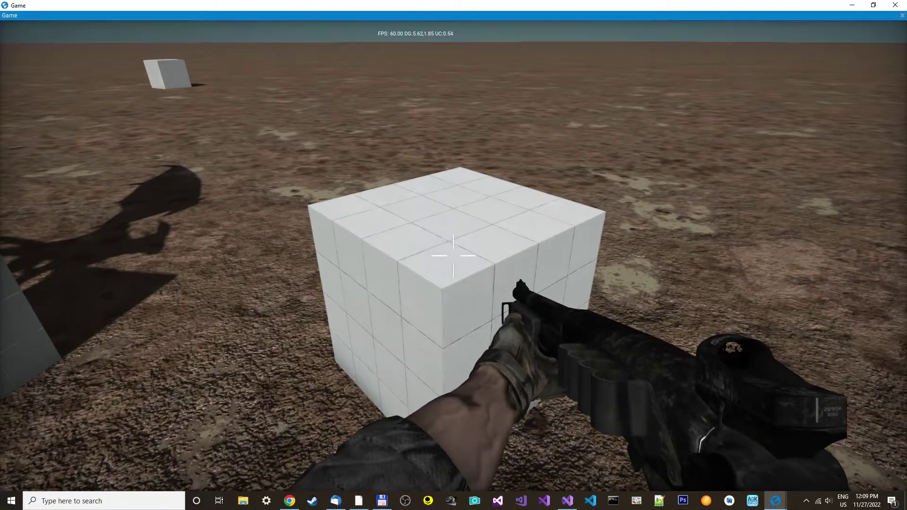
{"action": "left_click", "coordinate": [454, 255]}
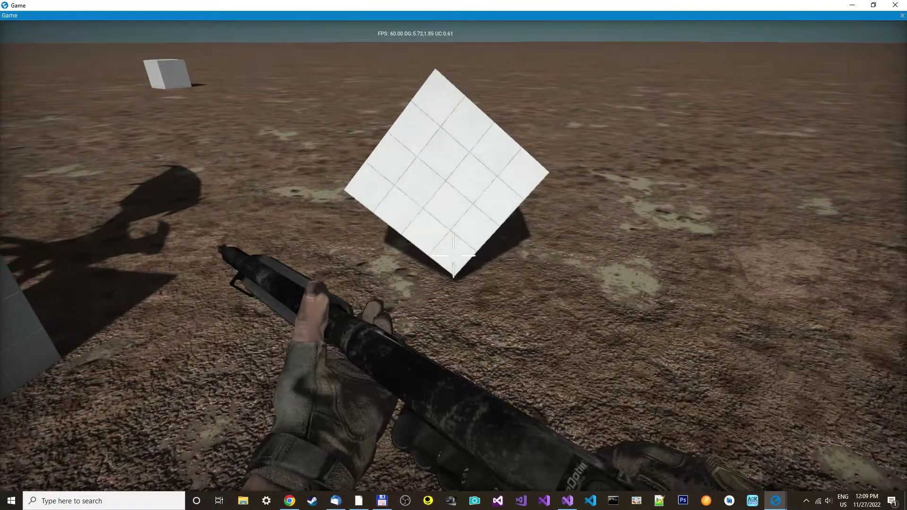
- Switch to the rifle, walk across the cube field, and exit play mode with Esc
{"action": "key", "text": "2"}
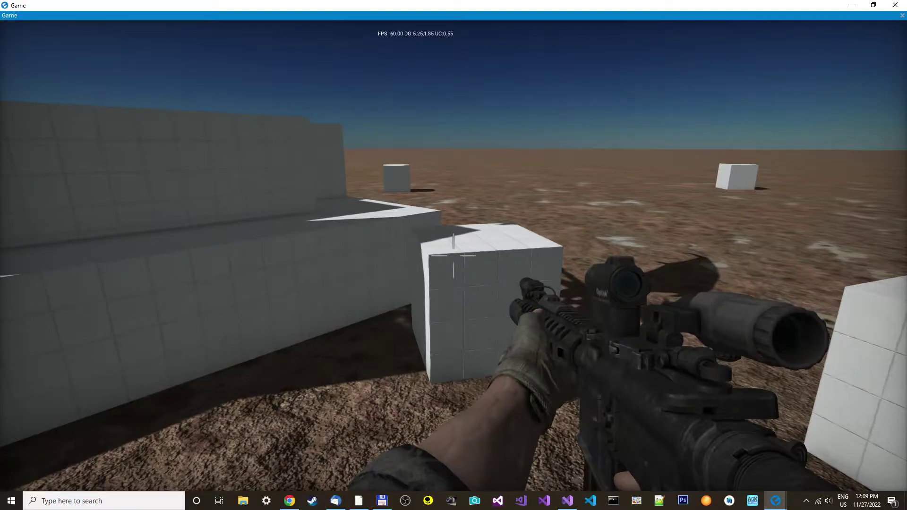
{"action": "key", "text": "w"}
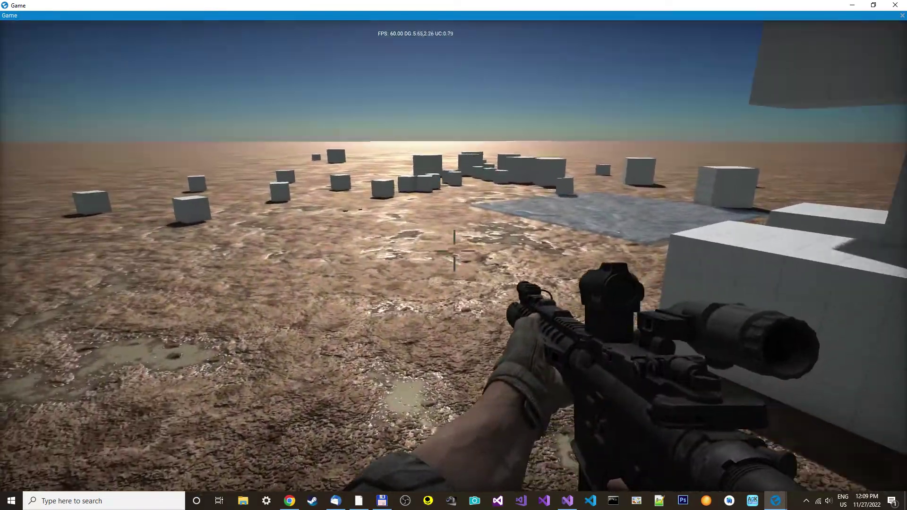
{"action": "key", "text": "w"}
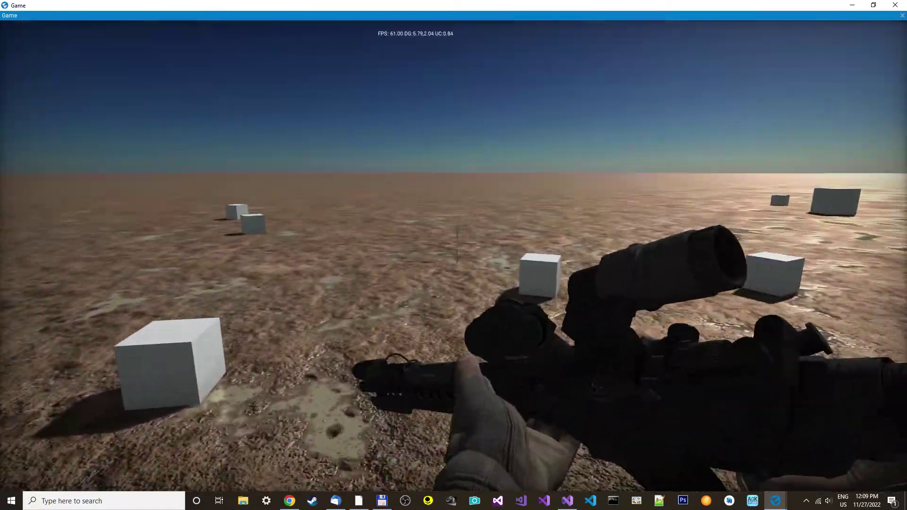
{"action": "key", "text": "w"}
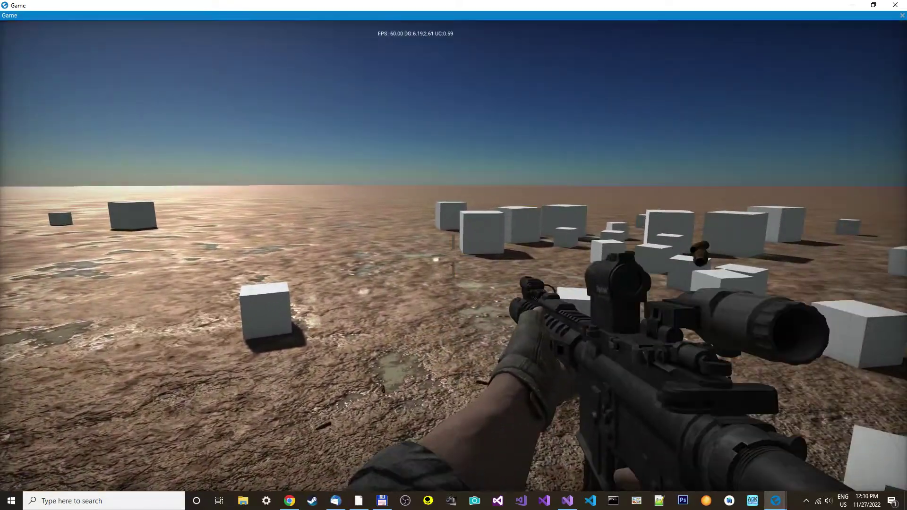
{"action": "key", "text": "w"}
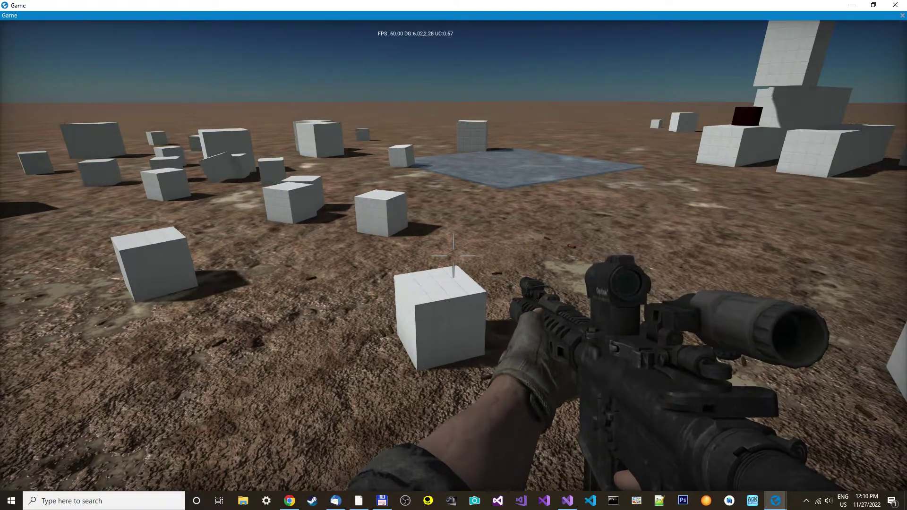
{"action": "key", "text": "Escape"}
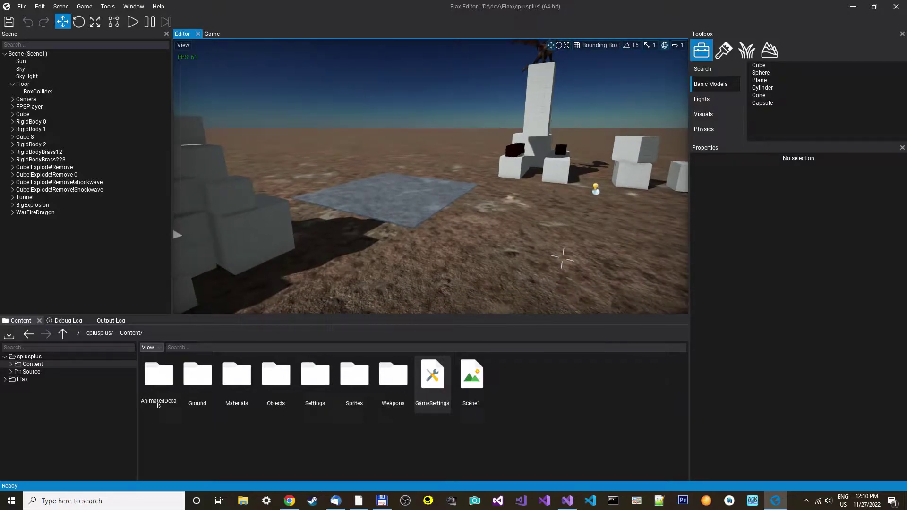
- Create a new Content folder, rename it from 'tesdt' to 'test', and open it
{"action": "left_click_drag", "start_coordinate": [425, 177], "coordinate": [318, 198]}
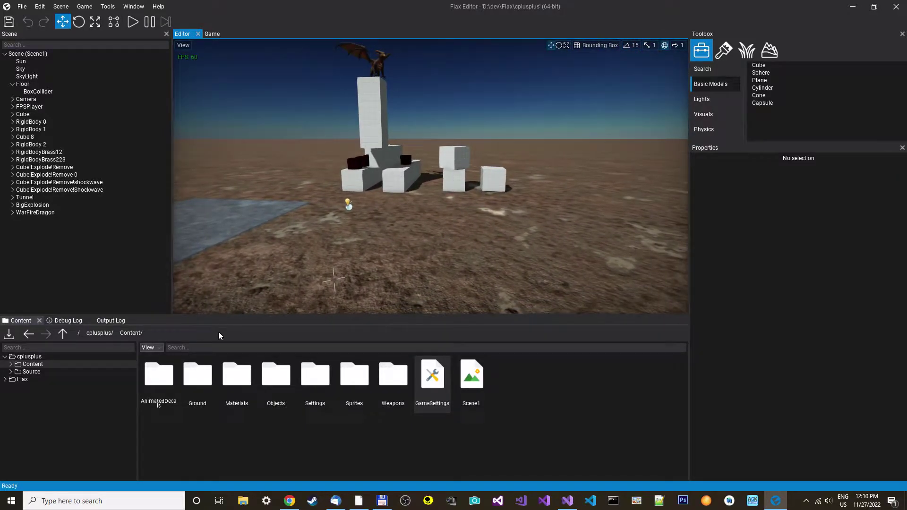
{"action": "right_click", "coordinate": [425, 432]}
{"action": "type", "text": "tesdt"}
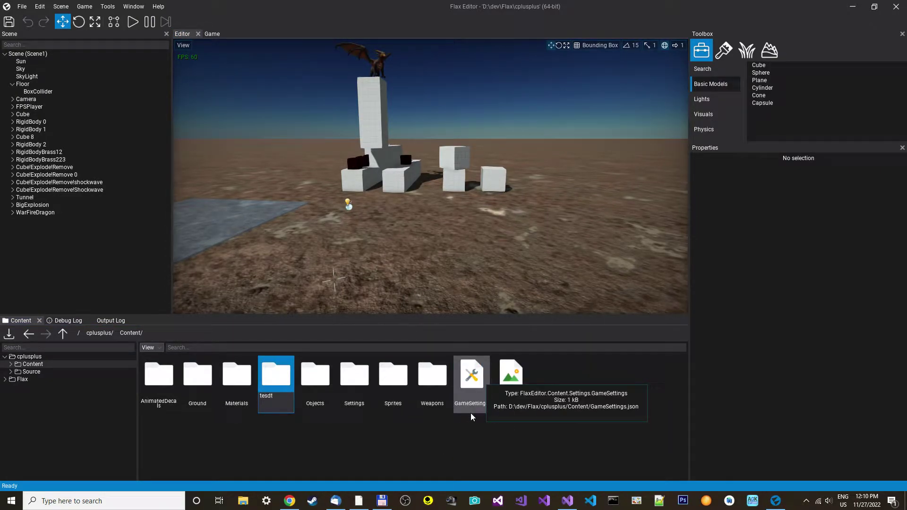
{"action": "key", "text": "Return"}
{"action": "right_click", "coordinate": [386, 405]}
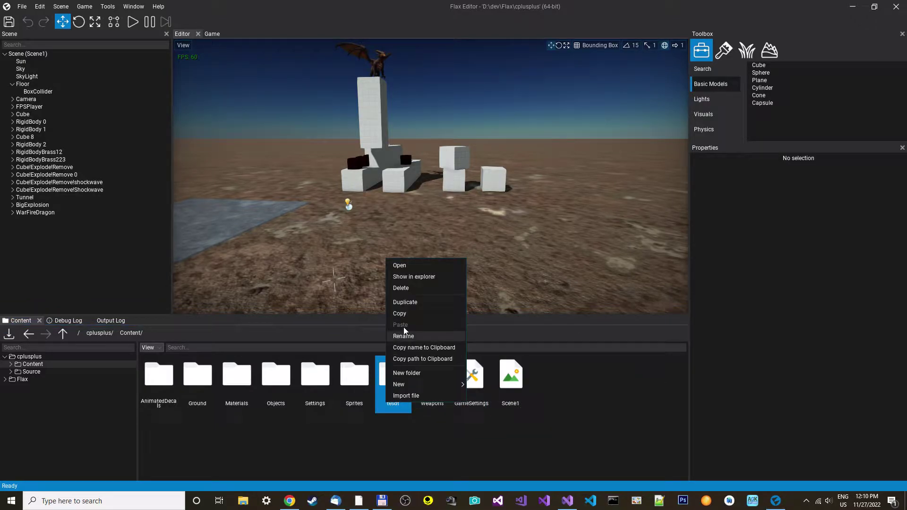
{"action": "left_click", "coordinate": [416, 338]}
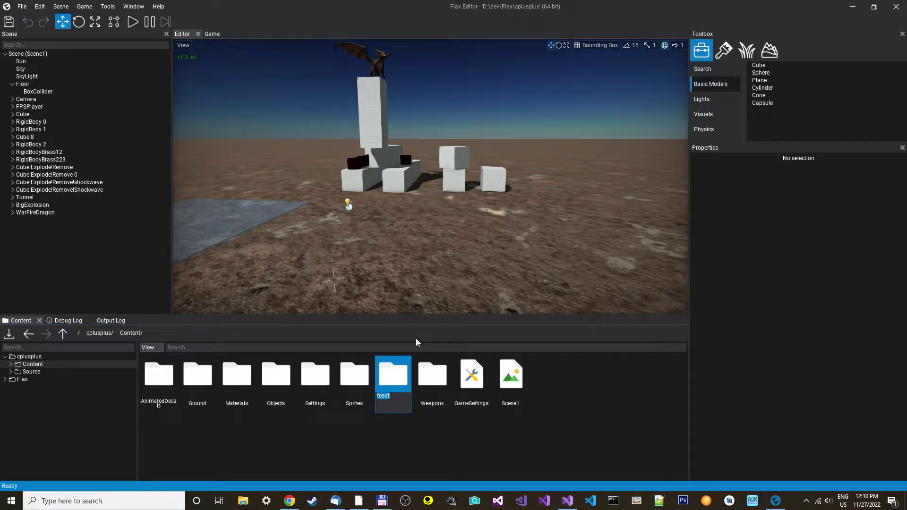
{"action": "double_click", "coordinate": [393, 375]}
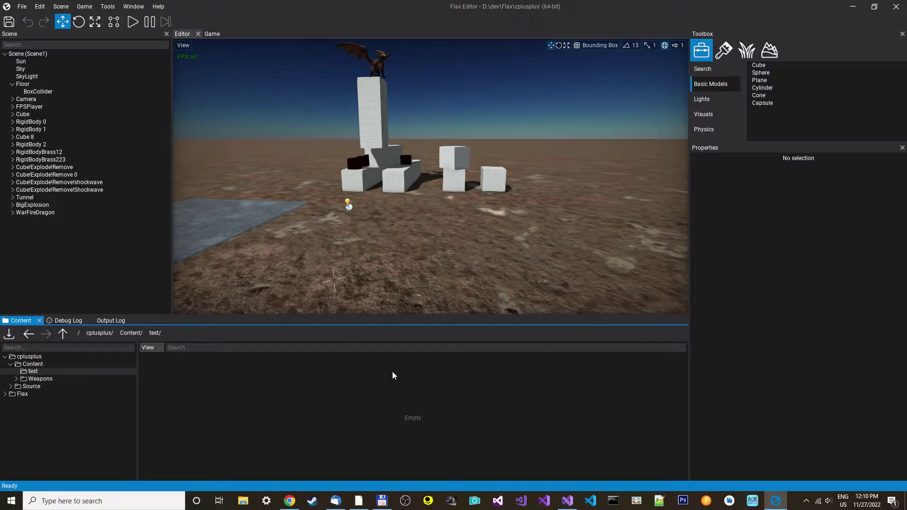
- Search the entitybank library for acacia assets and open Acacia_3.bmp's file location
{"action": "left_click", "coordinate": [243, 501]}
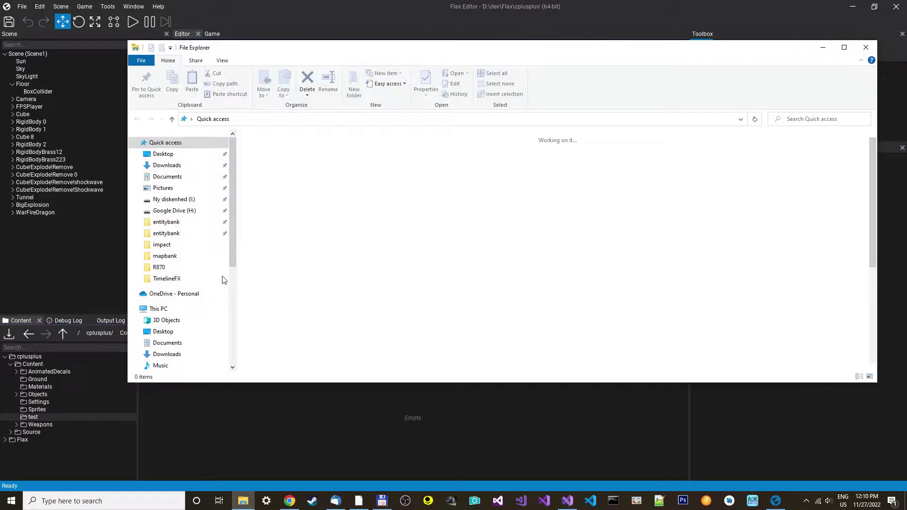
{"action": "left_click", "coordinate": [166, 222]}
{"action": "type", "text": "drone"}
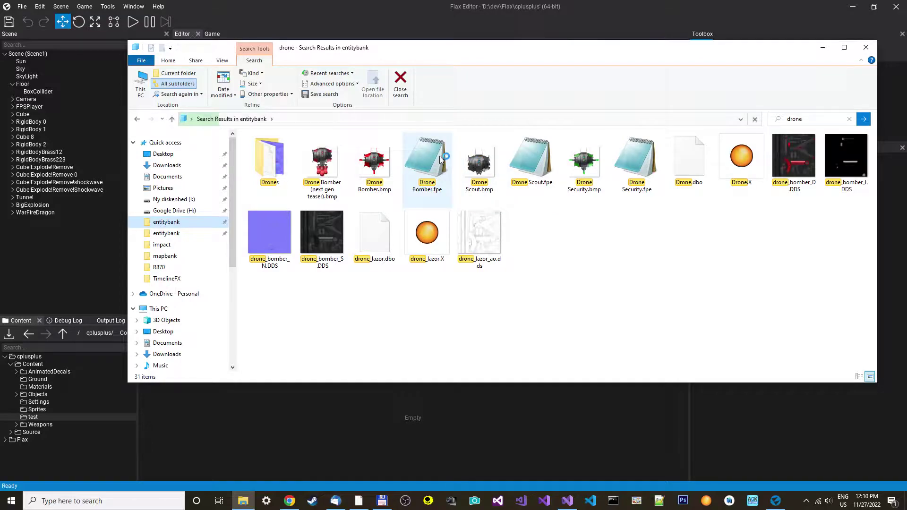
{"action": "left_click", "coordinate": [424, 157]}
{"action": "type", "text": "acaci"}
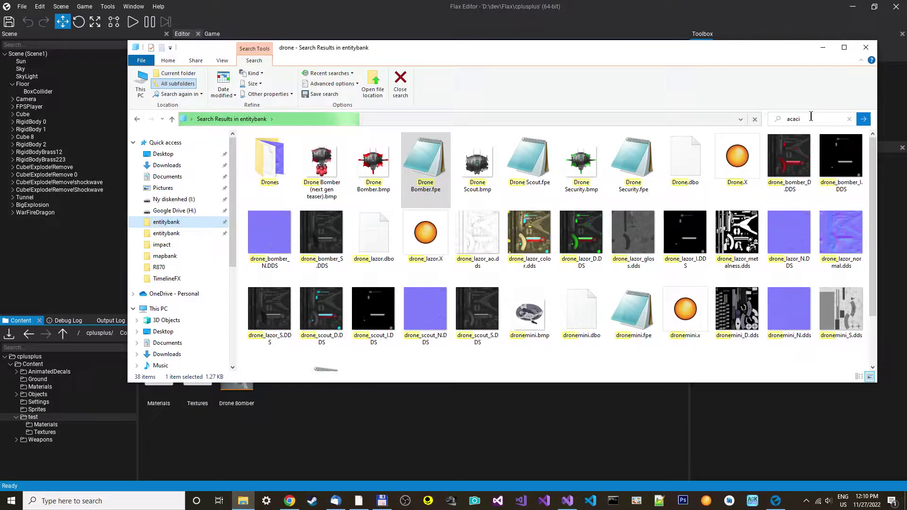
{"action": "key", "text": "Return"}
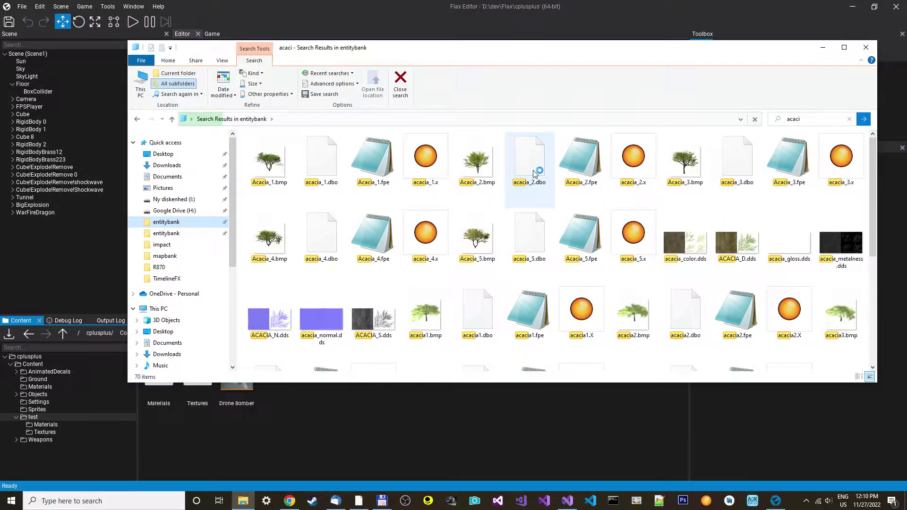
{"action": "right_click", "coordinate": [680, 170]}
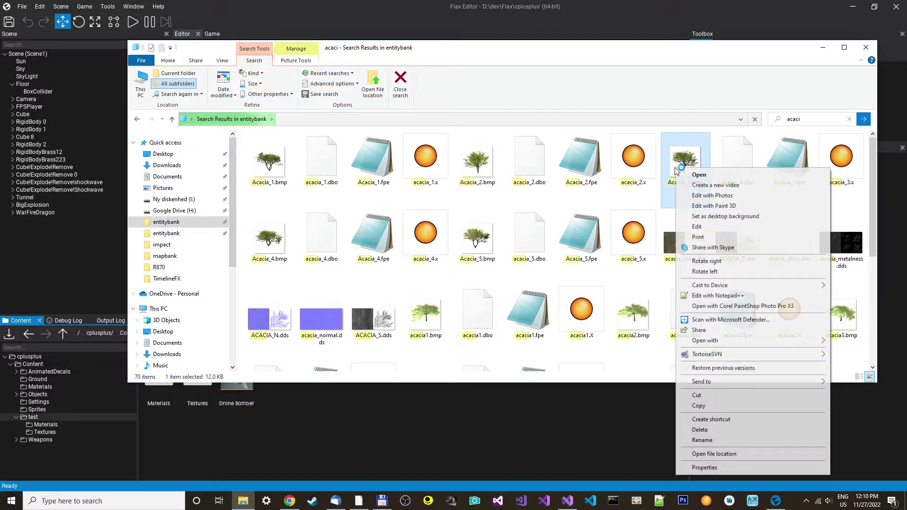
{"action": "left_click", "coordinate": [714, 454]}
{"action": "scroll", "coordinate": [636, 350], "scroll_direction": "down", "scroll_amount": 5}
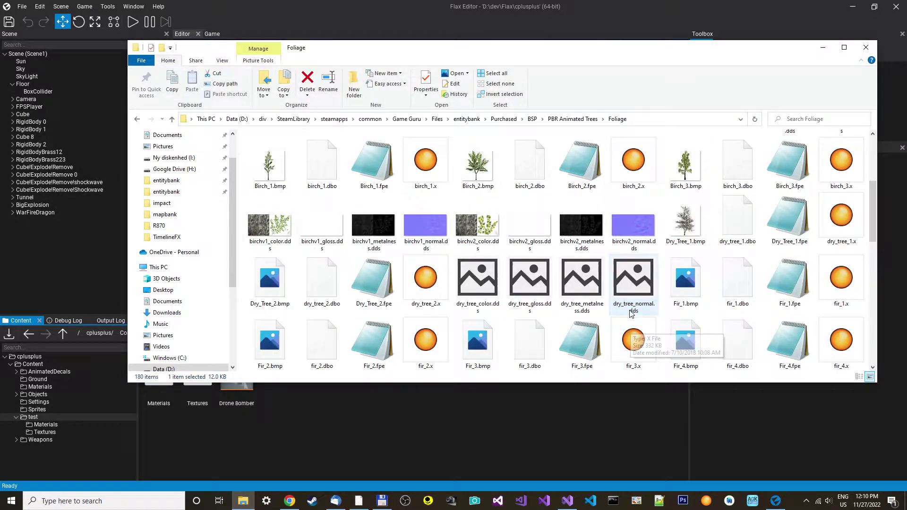
{"action": "scroll", "coordinate": [638, 326], "scroll_direction": "down", "scroll_amount": 5}
{"action": "scroll", "coordinate": [641, 313], "scroll_direction": "up", "scroll_amount": 10}
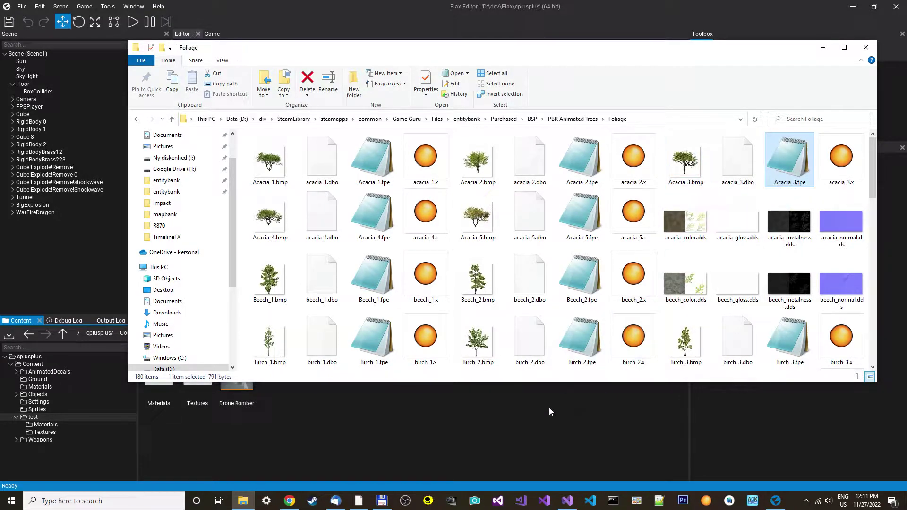
- Refresh the test folder thumbnails and place the Drone Bomber in the scene, raised above ground
{"action": "left_click", "coordinate": [474, 411]}
{"action": "right_click", "coordinate": [476, 408]}
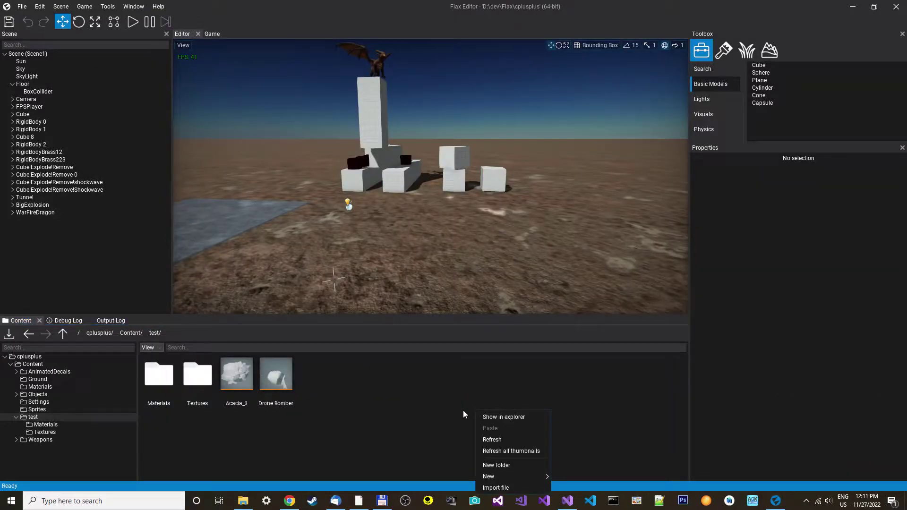
{"action": "left_click", "coordinate": [496, 439]}
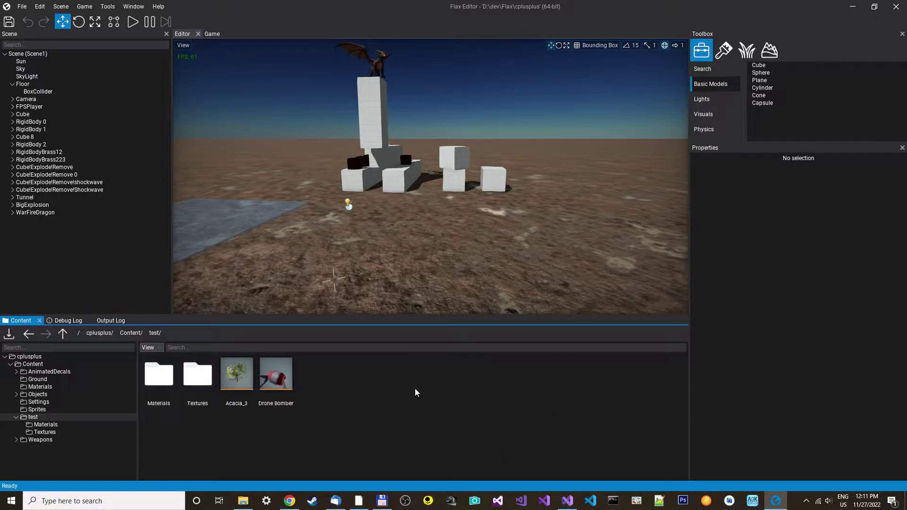
{"action": "left_click_drag", "start_coordinate": [275, 376], "coordinate": [375, 289]}
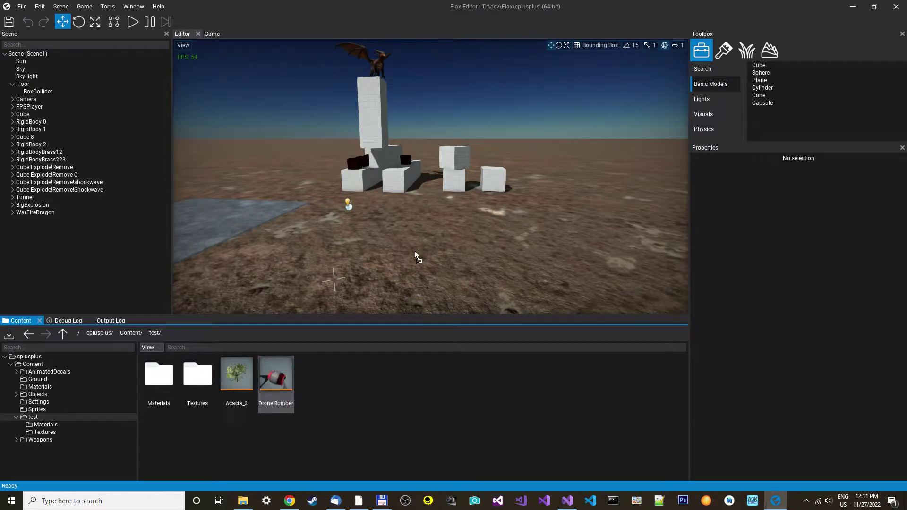
{"action": "left_click_drag", "start_coordinate": [416, 255], "coordinate": [418, 241]}
{"action": "right_click_drag", "start_coordinate": [426, 241], "coordinate": [460, 177]}
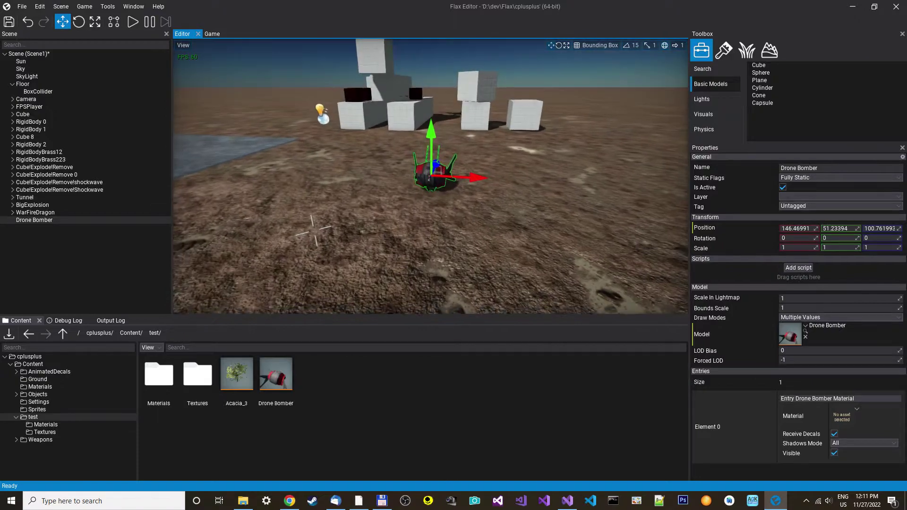
{"action": "scroll", "coordinate": [420, 262], "scroll_direction": "up", "scroll_amount": 2}
{"action": "left_click_drag", "start_coordinate": [423, 174], "coordinate": [424, 124]}
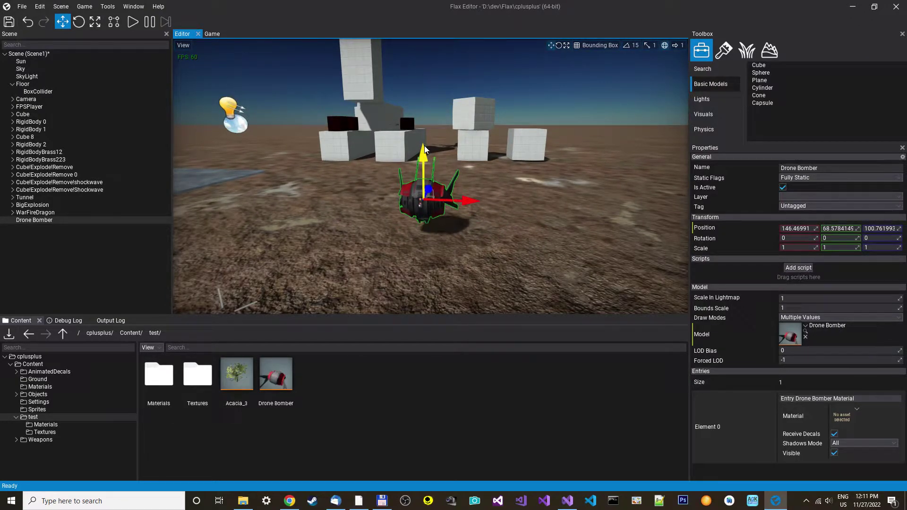
- Begin generating collision data for the Drone Bomber, then reselect it
{"action": "right_click", "coordinate": [34, 220]}
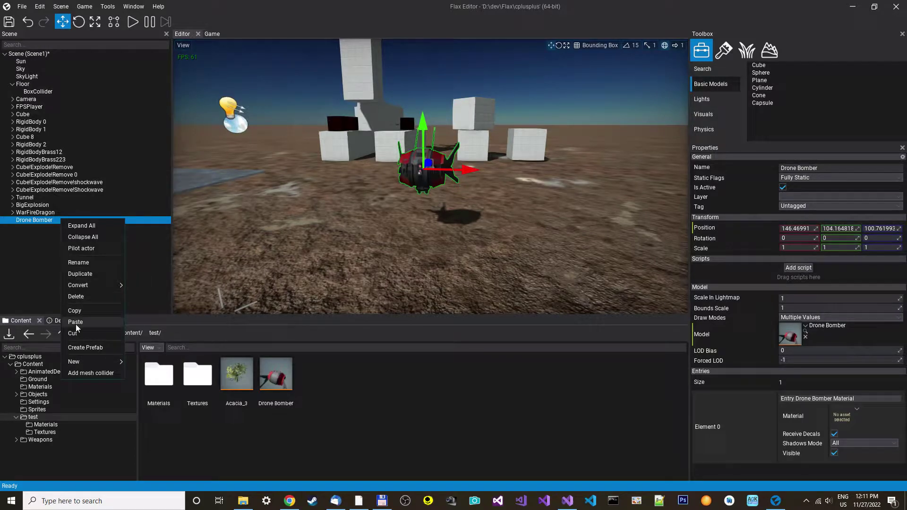
{"action": "left_click", "coordinate": [85, 374]}
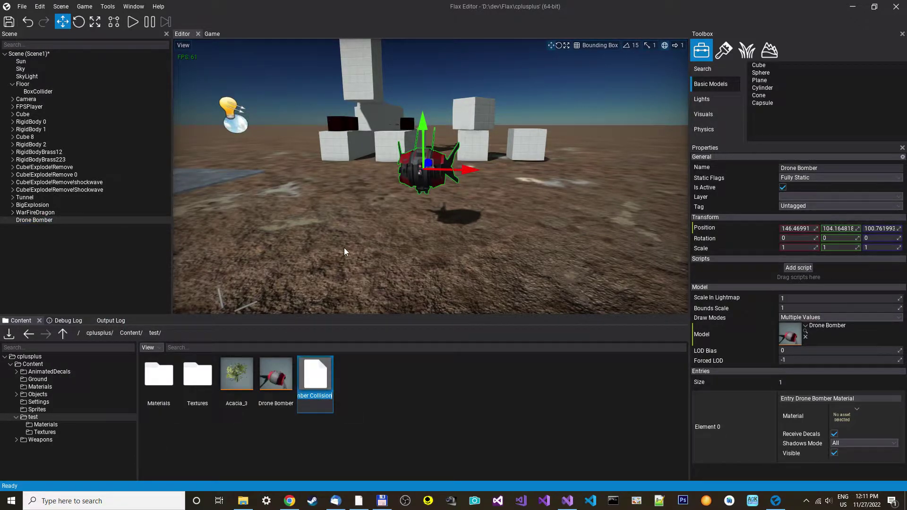
{"action": "left_click", "coordinate": [34, 221]}
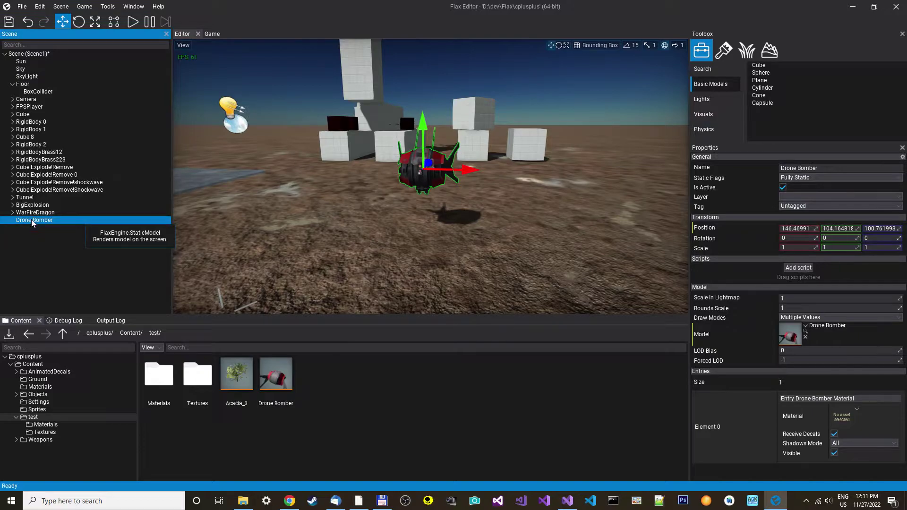
- Add a mesh collider to the Drone Bomber using collision data named 'drone'
{"action": "right_click", "coordinate": [36, 221]}
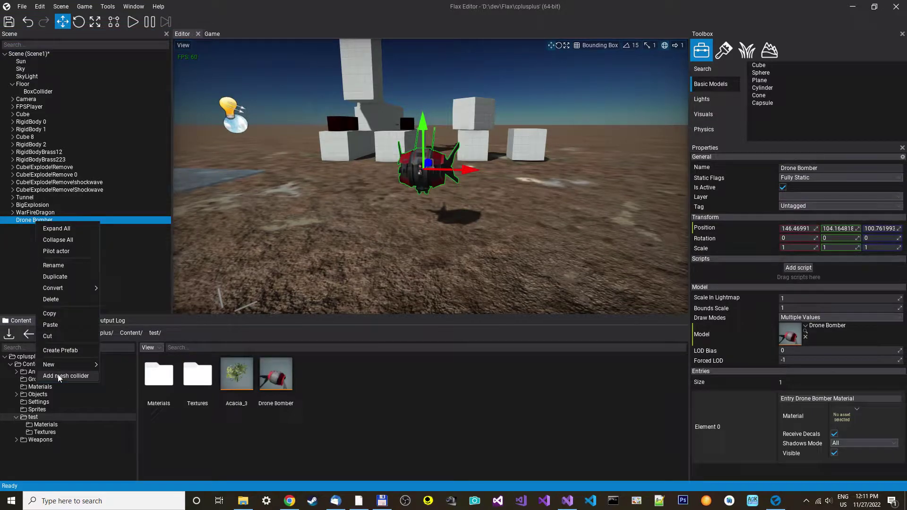
{"action": "left_click", "coordinate": [72, 374]}
{"action": "type", "text": "dro"}
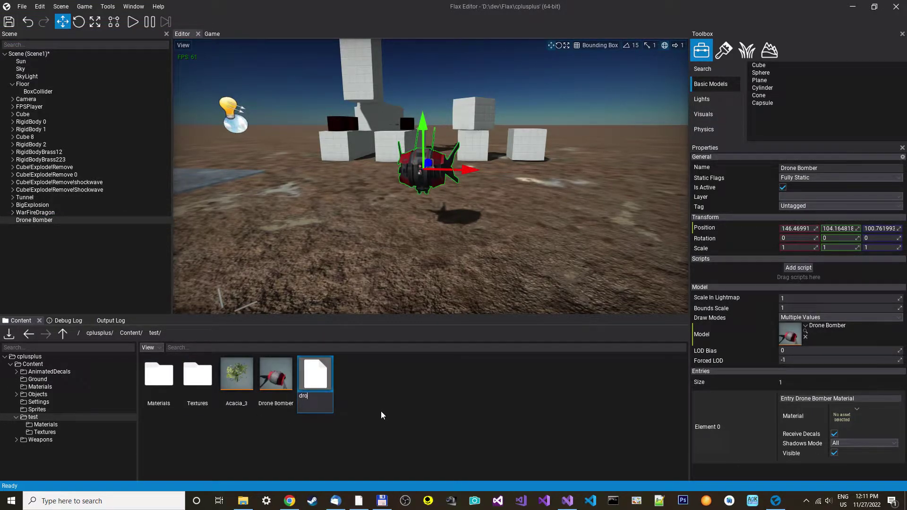
{"action": "type", "text": "ne"}
{"action": "key", "text": "Return"}
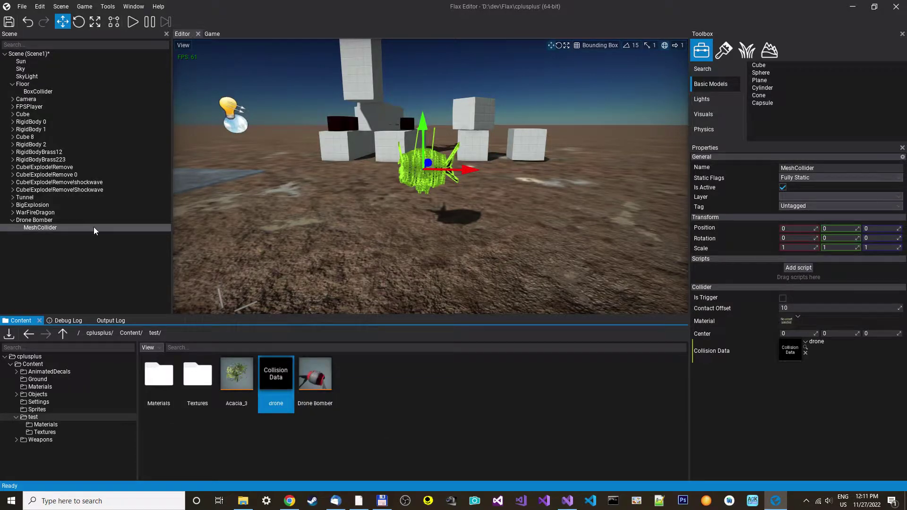
{"action": "left_click", "coordinate": [33, 221]}
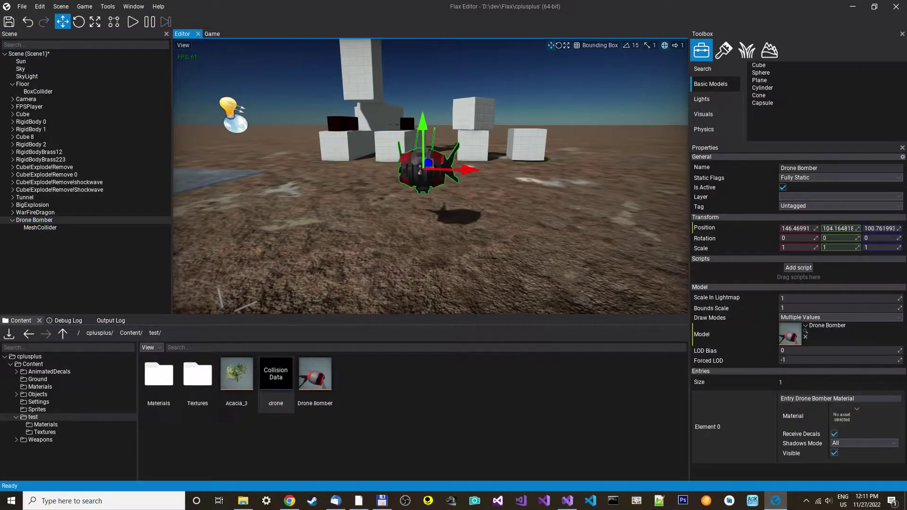
- Place the Acacia_3 tree in the scene beside the drone
{"action": "right_click_drag", "start_coordinate": [425, 199], "coordinate": [366, 216]}
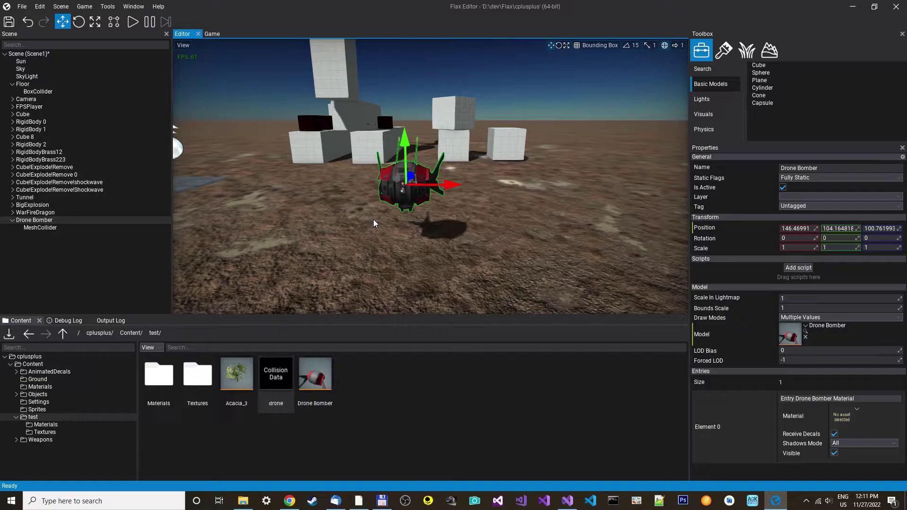
{"action": "right_click_drag", "start_coordinate": [374, 223], "coordinate": [348, 267]}
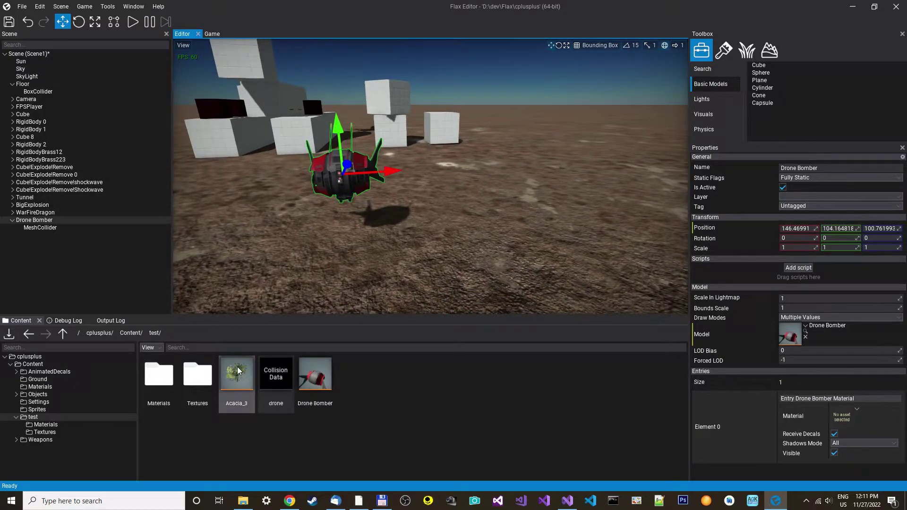
{"action": "left_click_drag", "start_coordinate": [276, 376], "coordinate": [330, 309]}
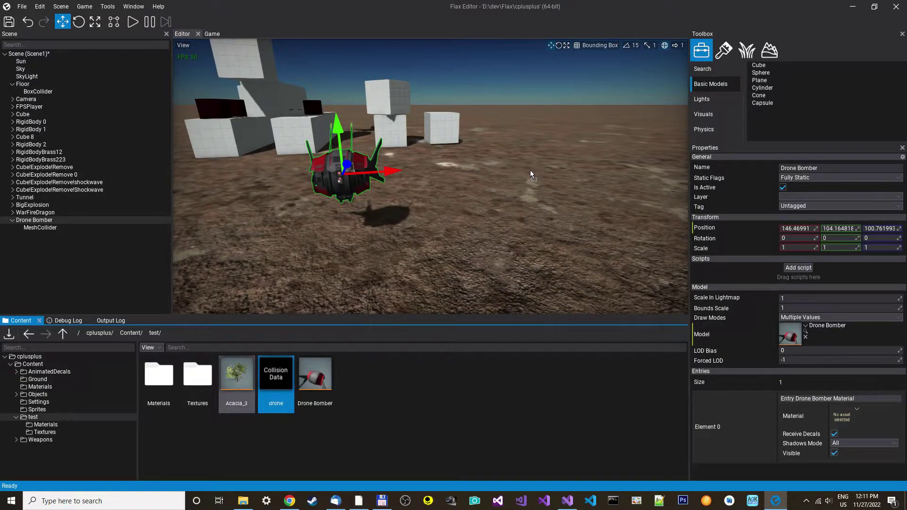
{"action": "left_click_drag", "start_coordinate": [531, 173], "coordinate": [535, 171]}
{"action": "right_click_drag", "start_coordinate": [355, 177], "coordinate": [251, 146]}
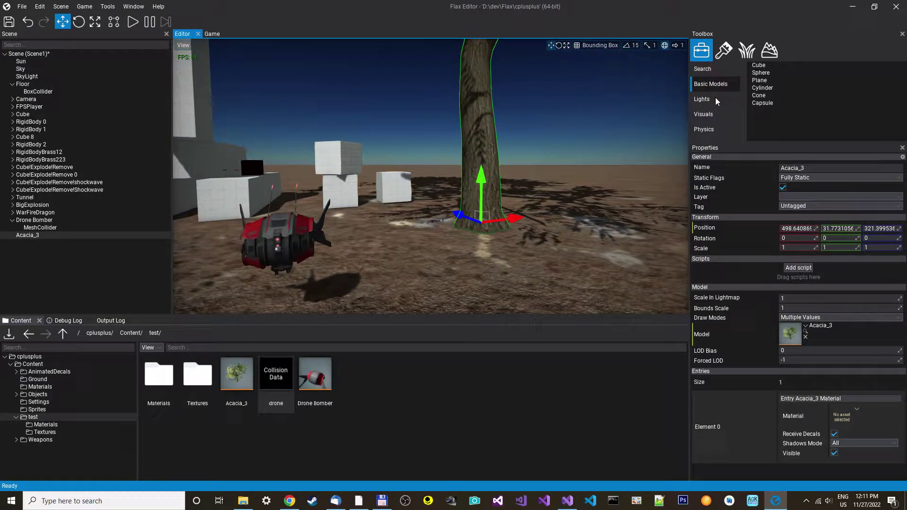
- Attach a capsule collider to Acacia_3 with Z rotation -90, height 300 and radius 40, raised up the trunk
{"action": "left_click", "coordinate": [704, 129]}
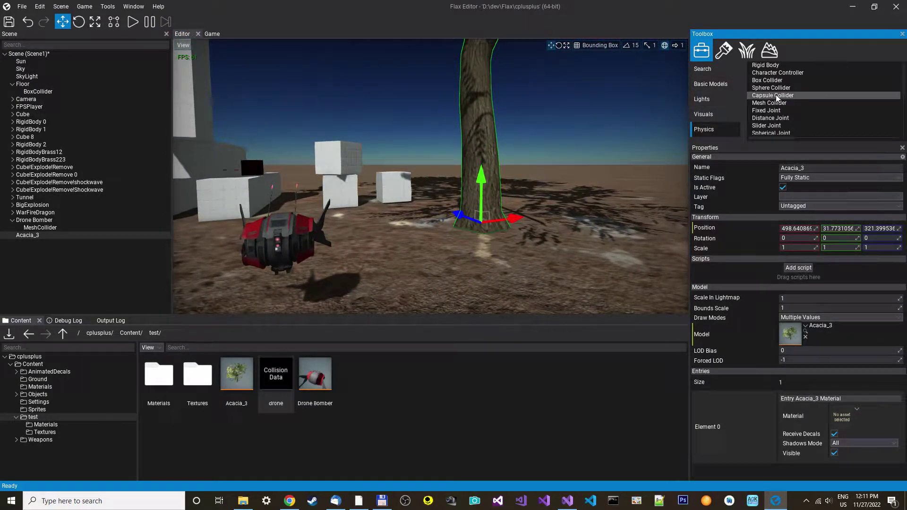
{"action": "left_click_drag", "start_coordinate": [775, 98], "coordinate": [77, 240]}
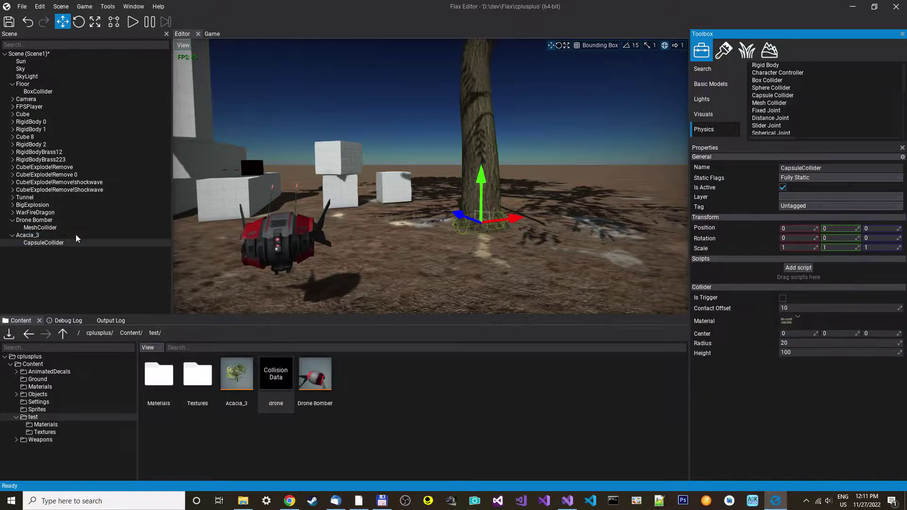
{"action": "double_click", "coordinate": [880, 230]}
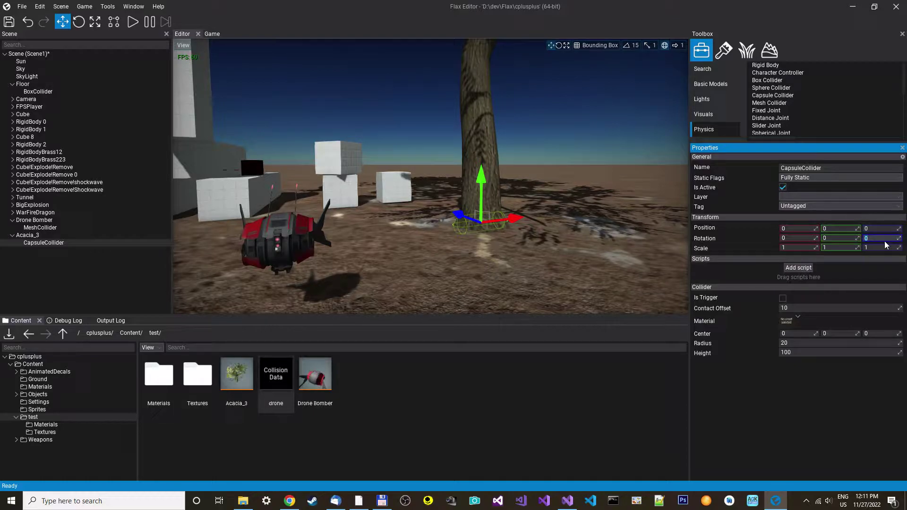
{"action": "type", "text": "-90"}
{"action": "type", "text": ".00001"}
{"action": "key", "text": "Return"}
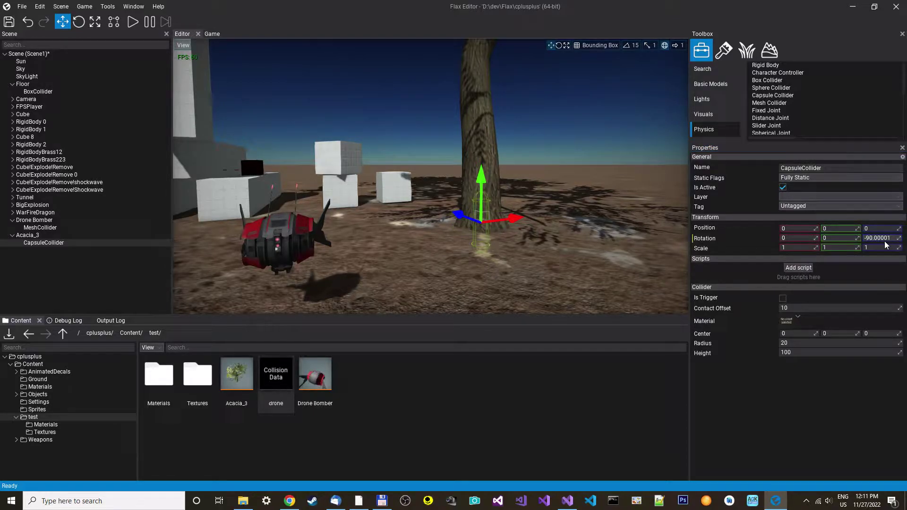
{"action": "double_click", "coordinate": [794, 354]}
{"action": "type", "text": "00"}
{"action": "key", "text": "Return"}
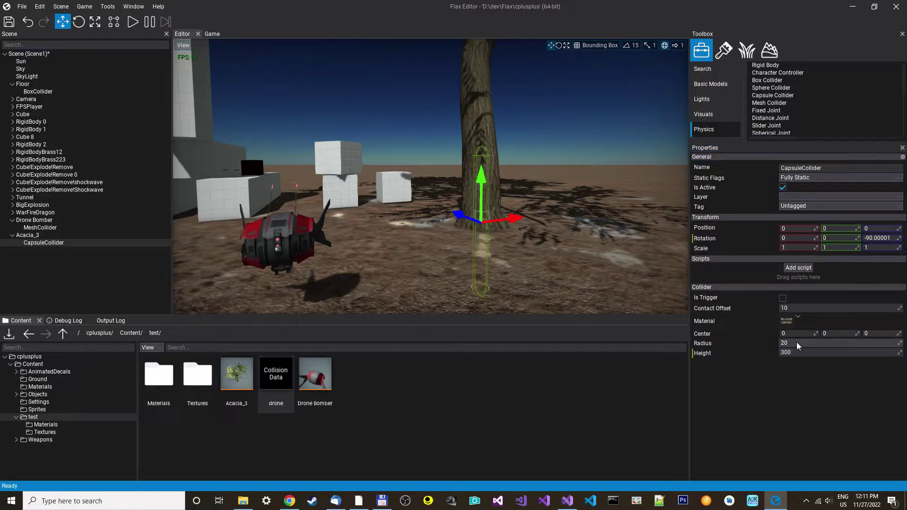
{"action": "double_click", "coordinate": [798, 345]}
{"action": "type", "text": "4"}
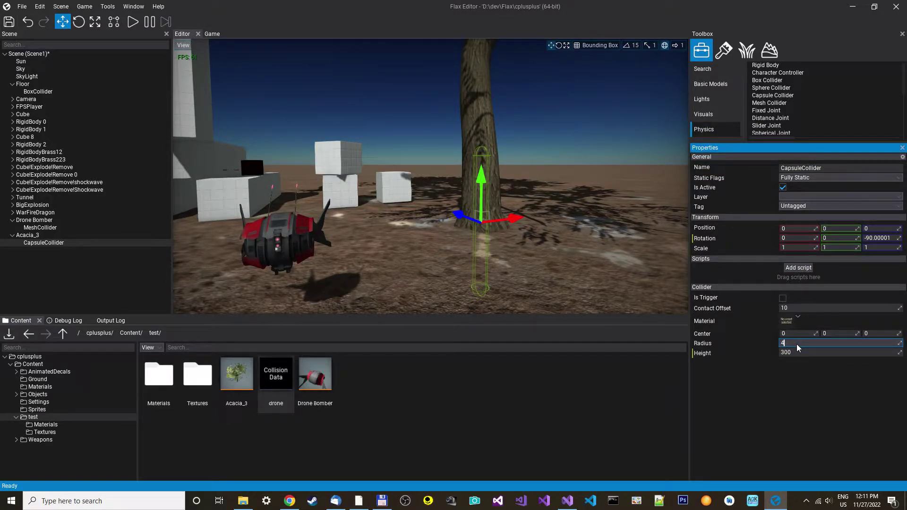
{"action": "type", "text": "0"}
{"action": "key", "text": "Return"}
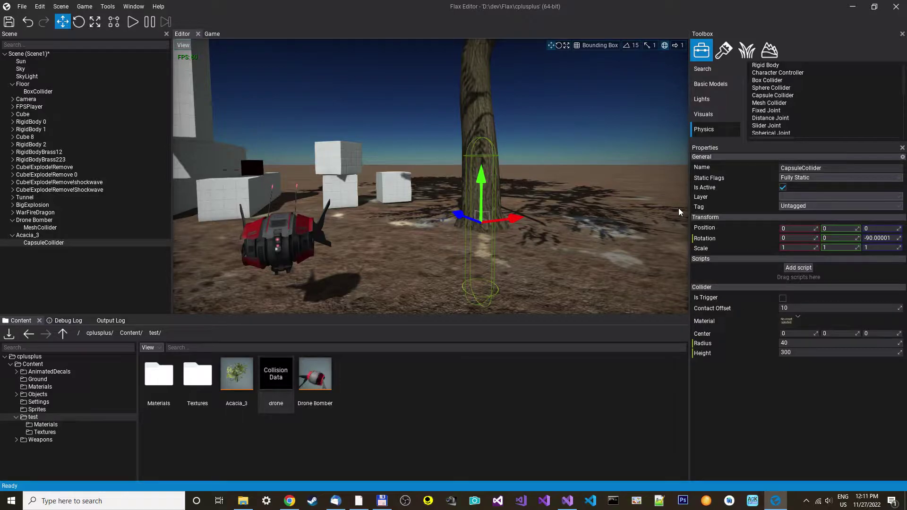
{"action": "left_click_drag", "start_coordinate": [481, 181], "coordinate": [467, 104]}
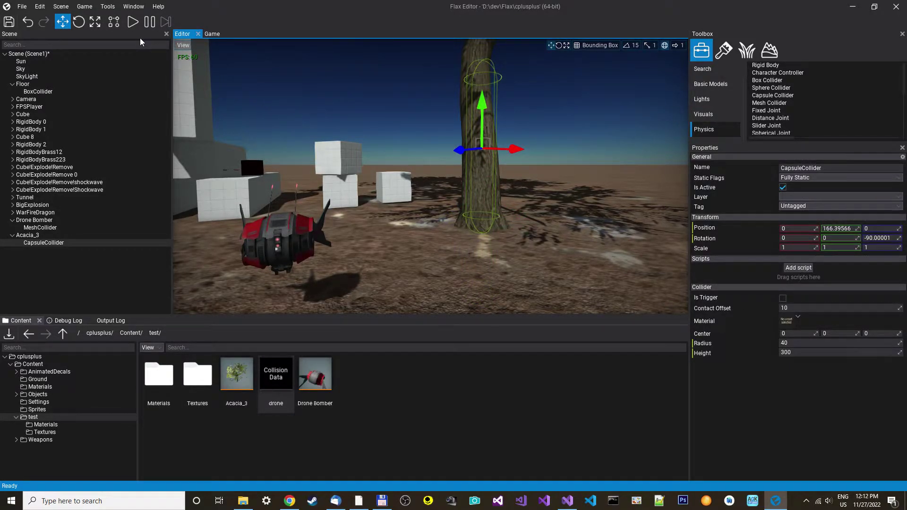
- Play-test by firing at the drone and the tree, then leave play mode
{"action": "left_click", "coordinate": [133, 21]}
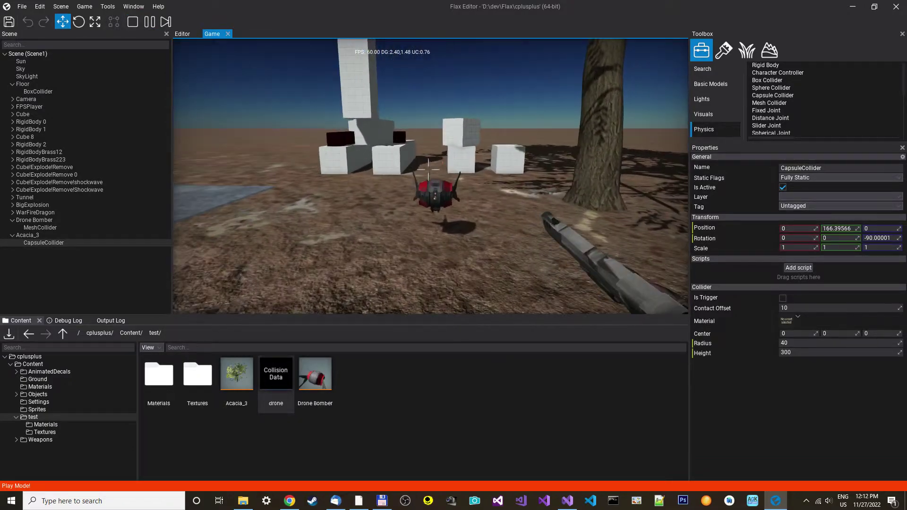
{"action": "left_click", "coordinate": [430, 176]}
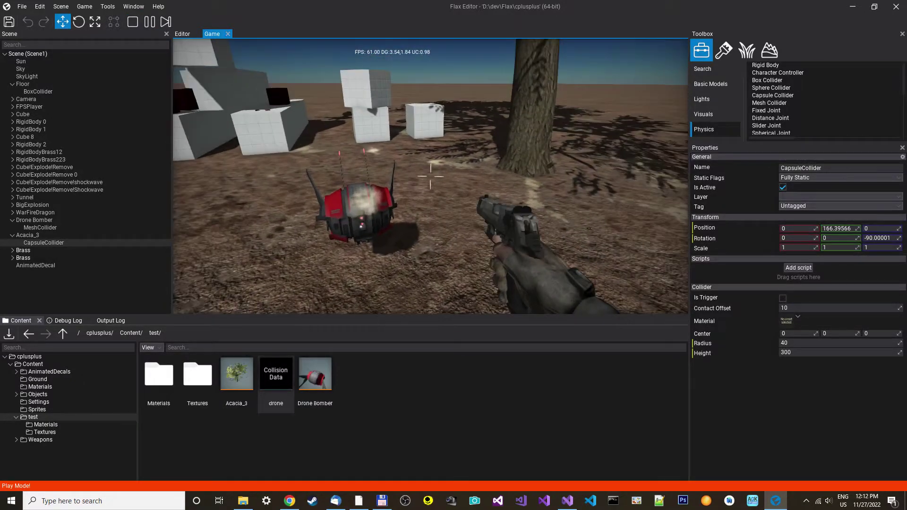
{"action": "left_click", "coordinate": [430, 175]}
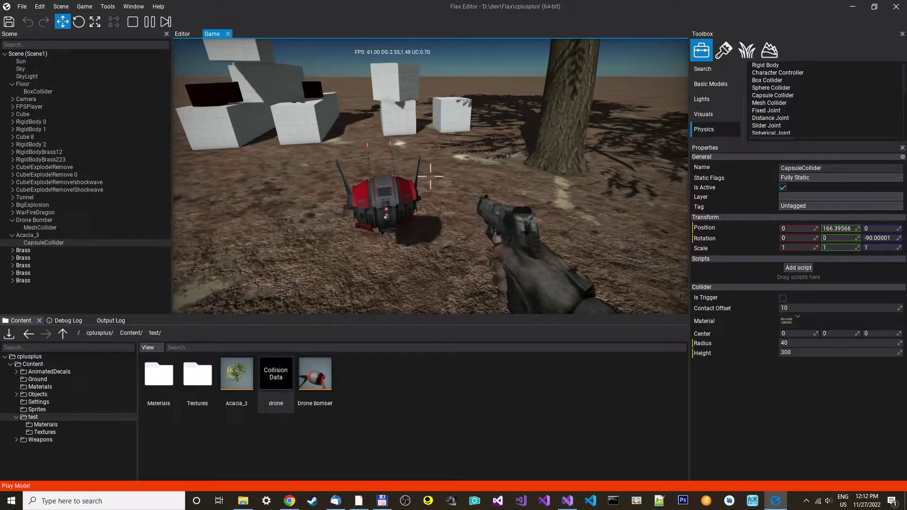
{"action": "key", "text": "Escape"}
- Rename the Drone Bomber's MeshCollider to MeshColliderMetal
{"action": "right_click_drag", "start_coordinate": [412, 194], "coordinate": [333, 213]}
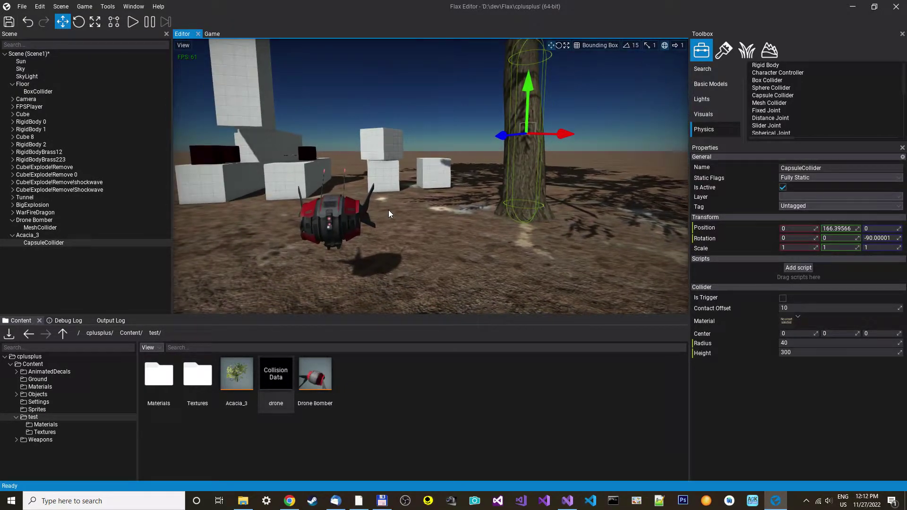
{"action": "left_click", "coordinate": [334, 212]}
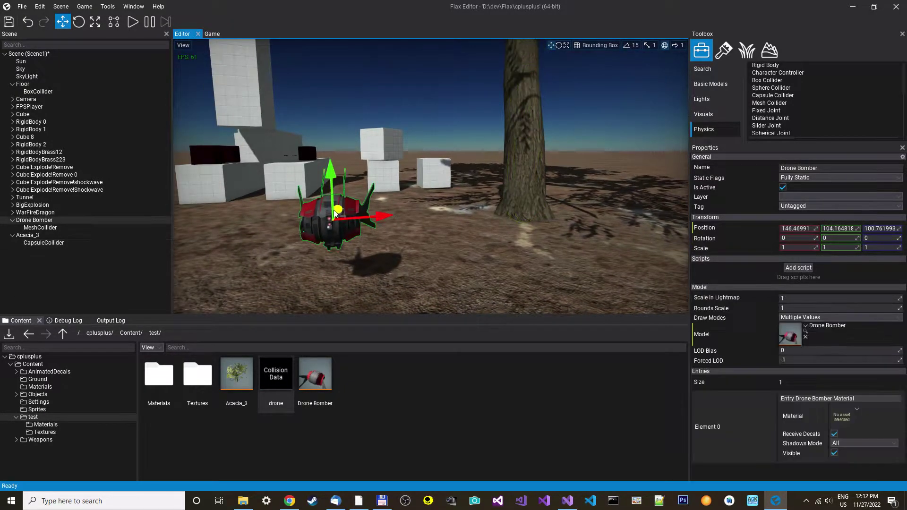
{"action": "left_click", "coordinate": [36, 227]}
{"action": "right_click", "coordinate": [48, 228]}
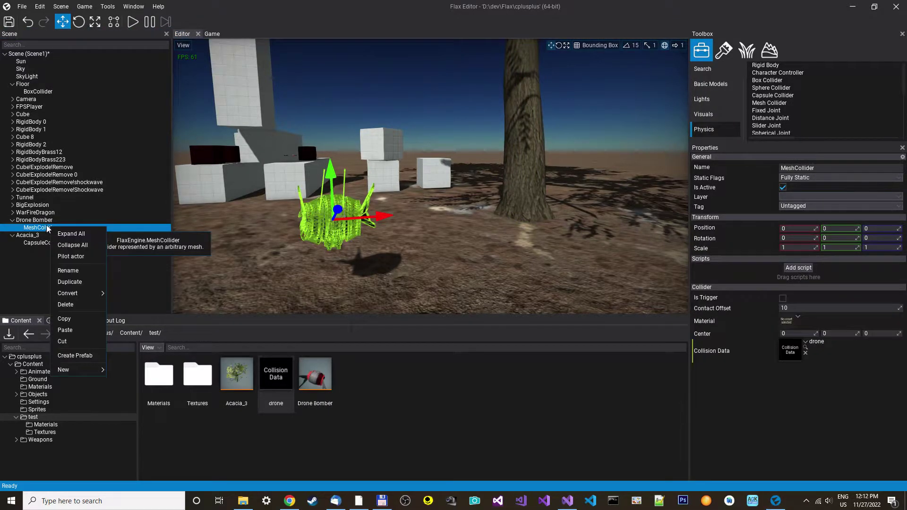
{"action": "left_click", "coordinate": [68, 270]}
{"action": "type", "text": "MeshColliderMetal"}
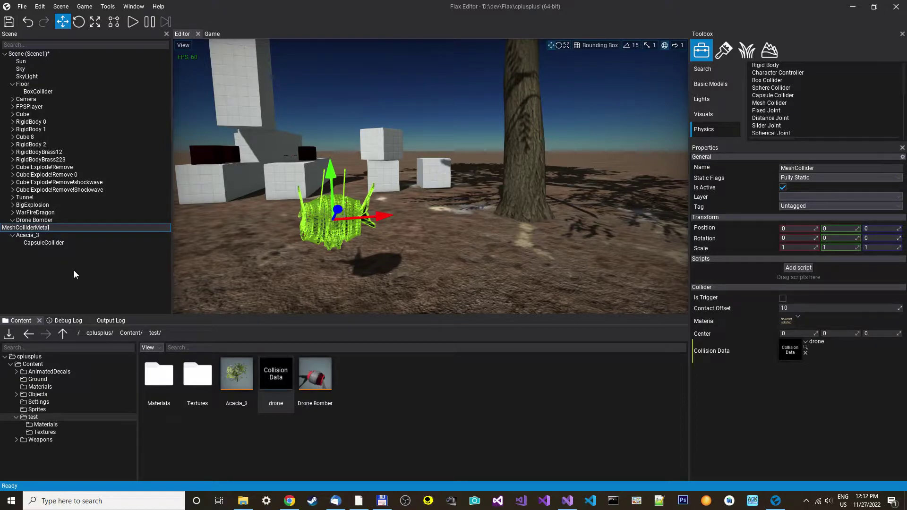
{"action": "key", "text": "Return"}
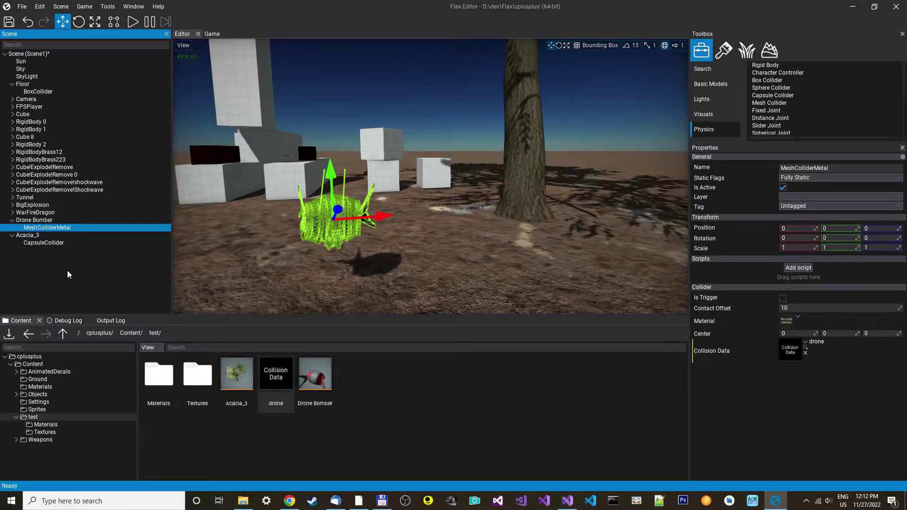
- Rename the tree's CapsuleCollider to CapsuleColliderWood
{"action": "left_click", "coordinate": [44, 242]}
{"action": "right_click", "coordinate": [53, 243]}
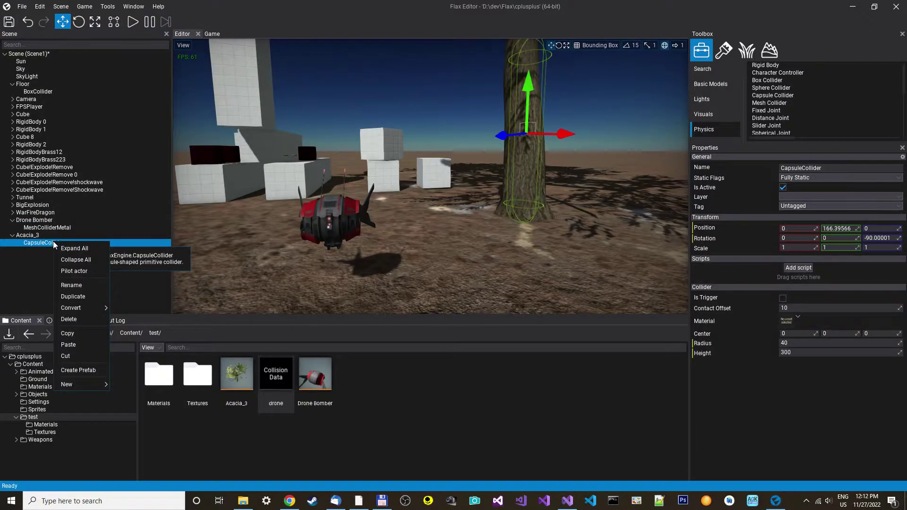
{"action": "left_click", "coordinate": [73, 285]}
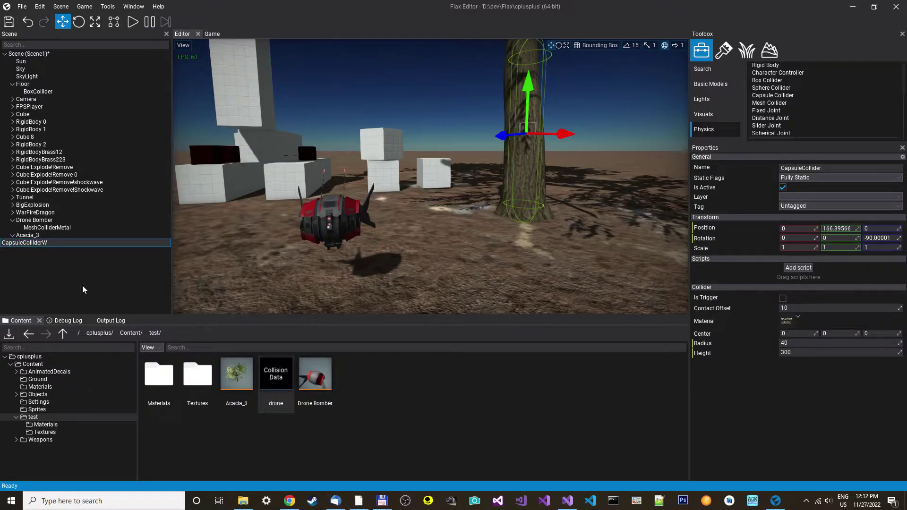
{"action": "type", "text": "ood"}
{"action": "key", "text": "Return"}
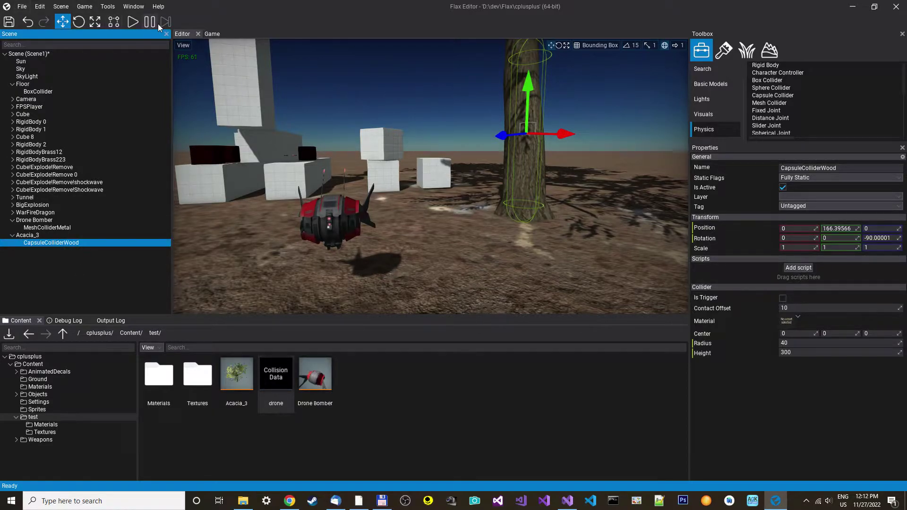
{"action": "key", "text": "F5"}
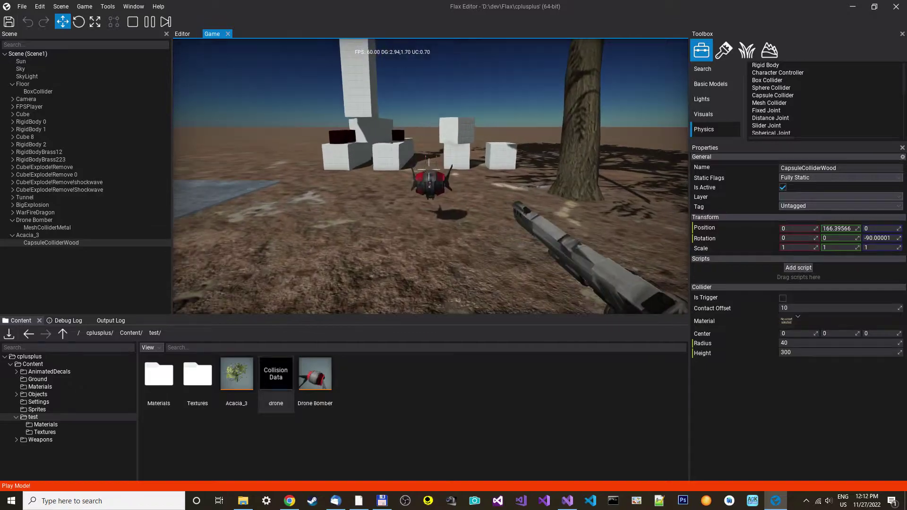
{"action": "key", "text": "w"}
{"action": "left_click", "coordinate": [430, 178]}
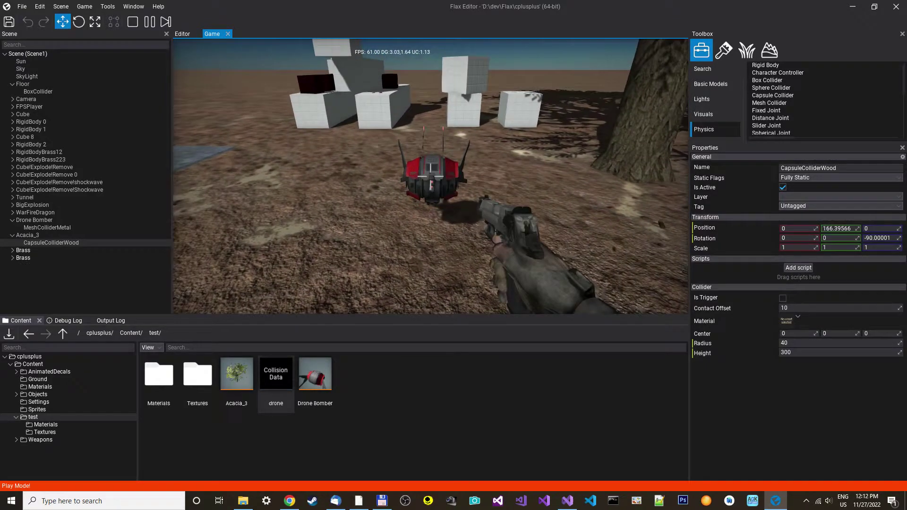
{"action": "left_click", "coordinate": [430, 178]}
{"action": "key", "text": "w"}
{"action": "left_click", "coordinate": [429, 177]}
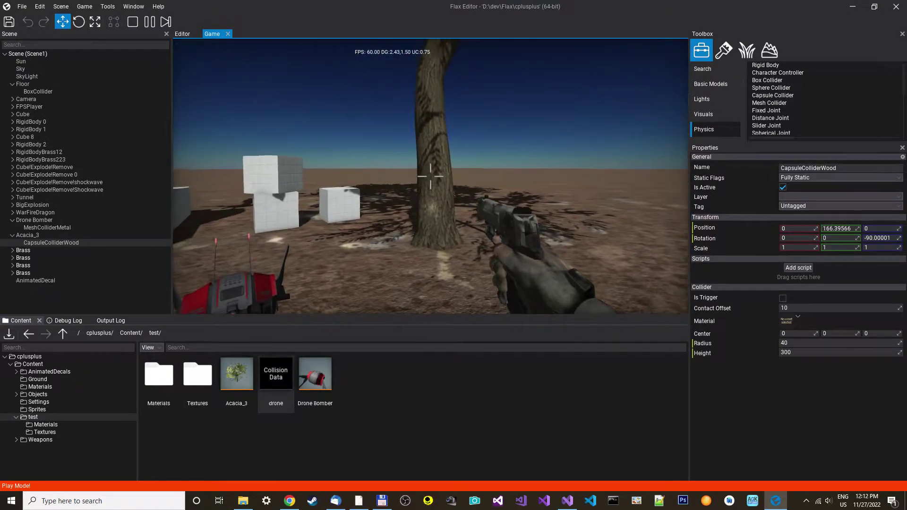
{"action": "key", "text": "w"}
{"action": "left_click", "coordinate": [430, 177]}
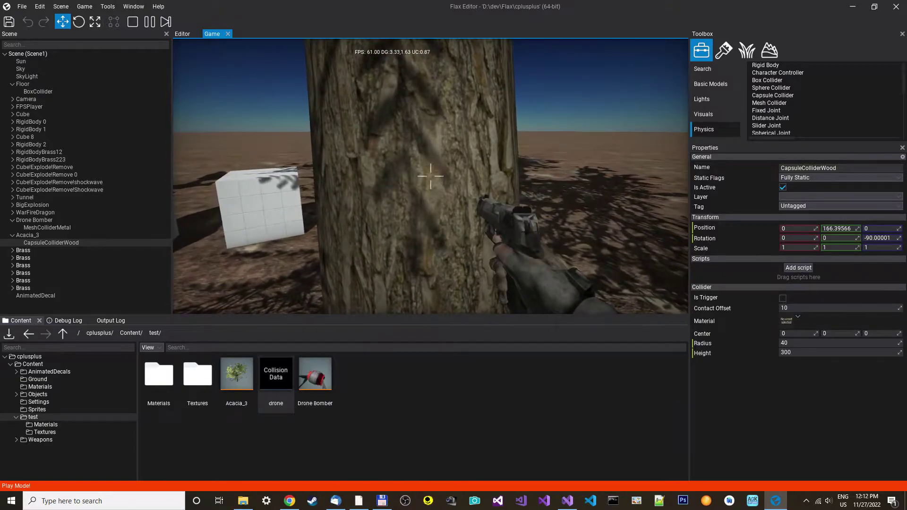
{"action": "left_click_drag", "start_coordinate": [430, 178], "coordinate": [430, 212]}
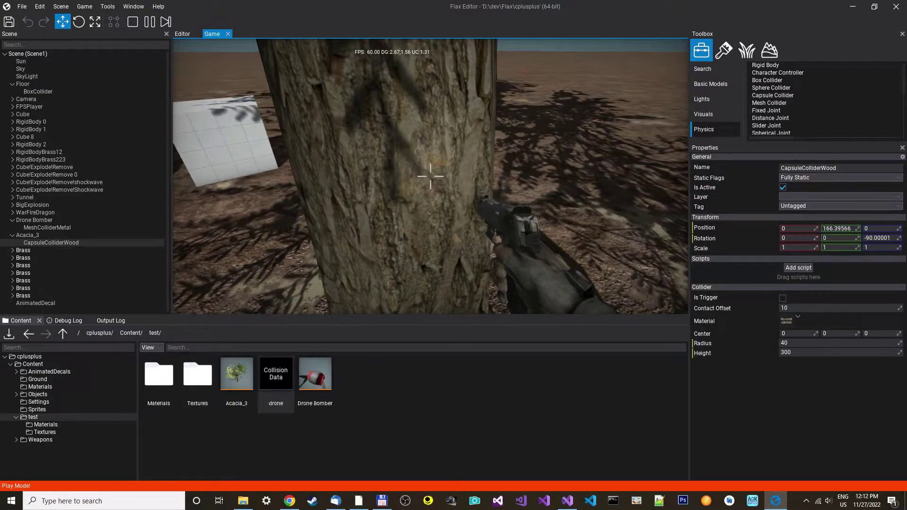
{"action": "left_click", "coordinate": [430, 177]}
{"action": "key", "text": "s"}
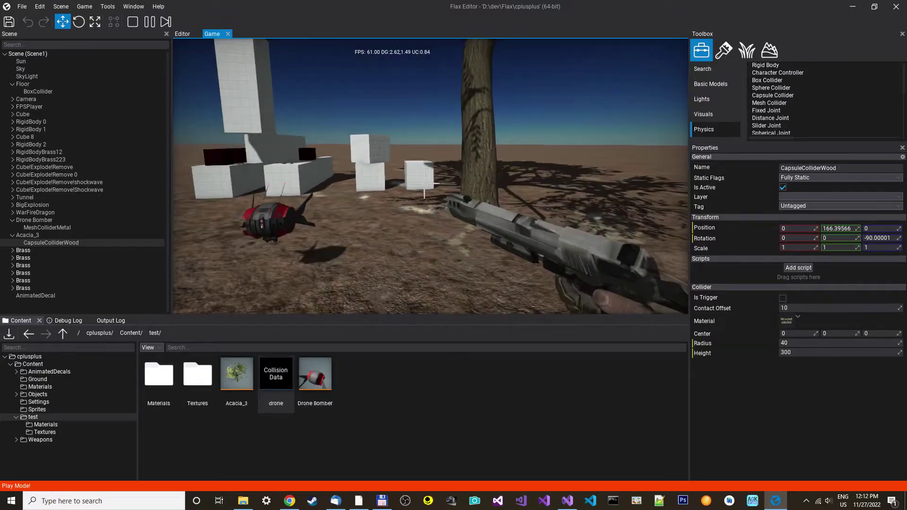
{"action": "left_click_drag", "start_coordinate": [430, 177], "coordinate": [396, 213]}
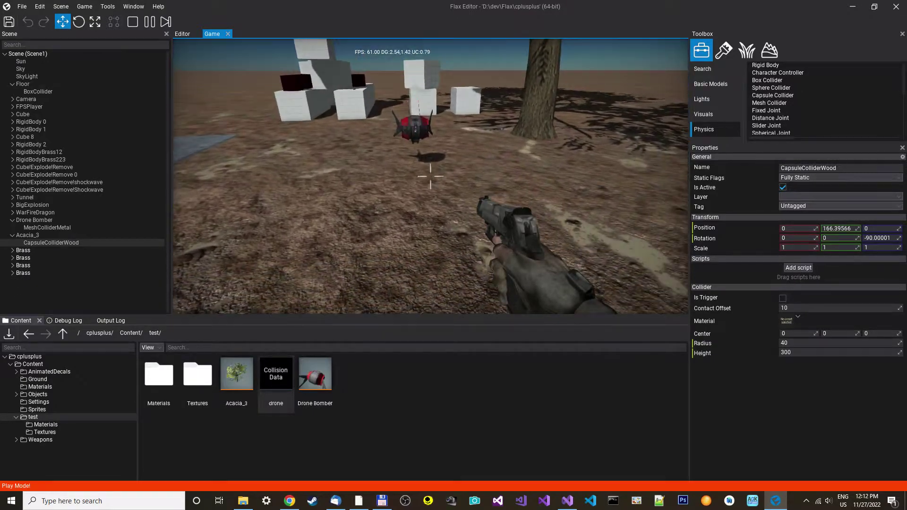
{"action": "left_click_drag", "start_coordinate": [430, 177], "coordinate": [431, 227]}
{"action": "left_click", "coordinate": [430, 178]}
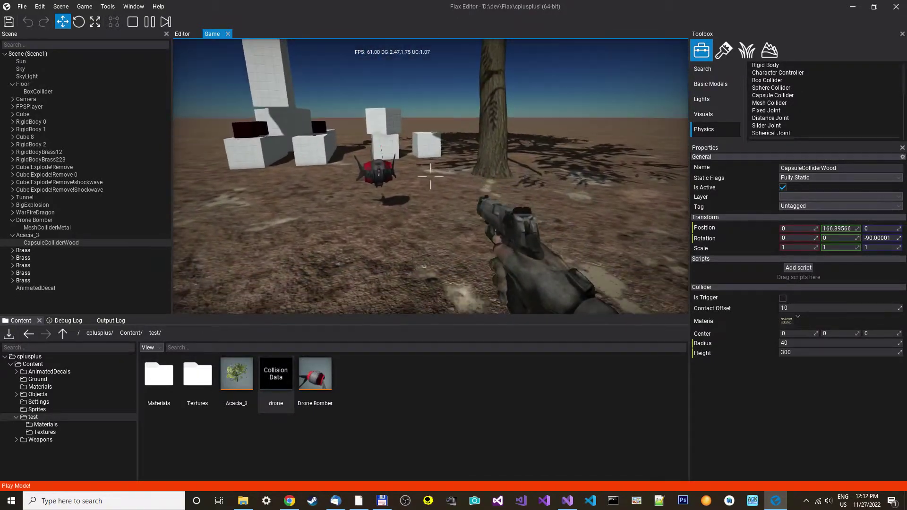
{"action": "key", "text": "a"}
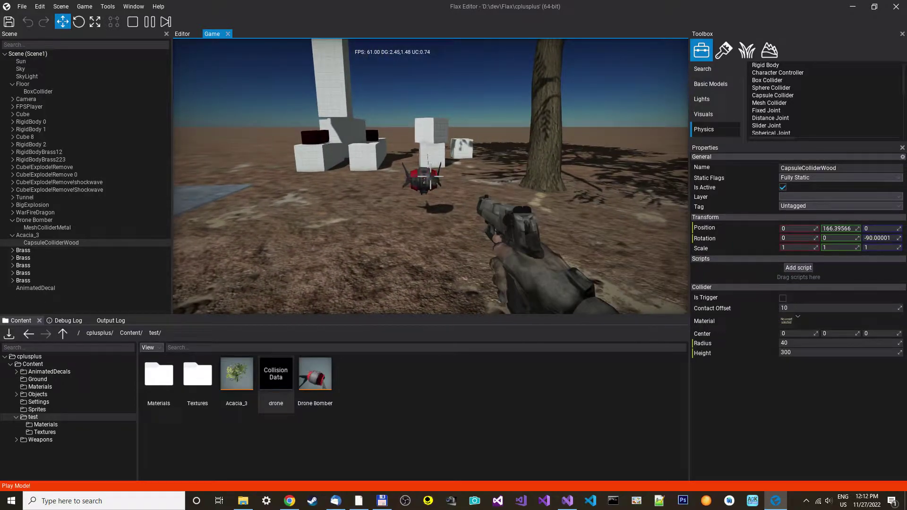
{"action": "key", "text": "w"}
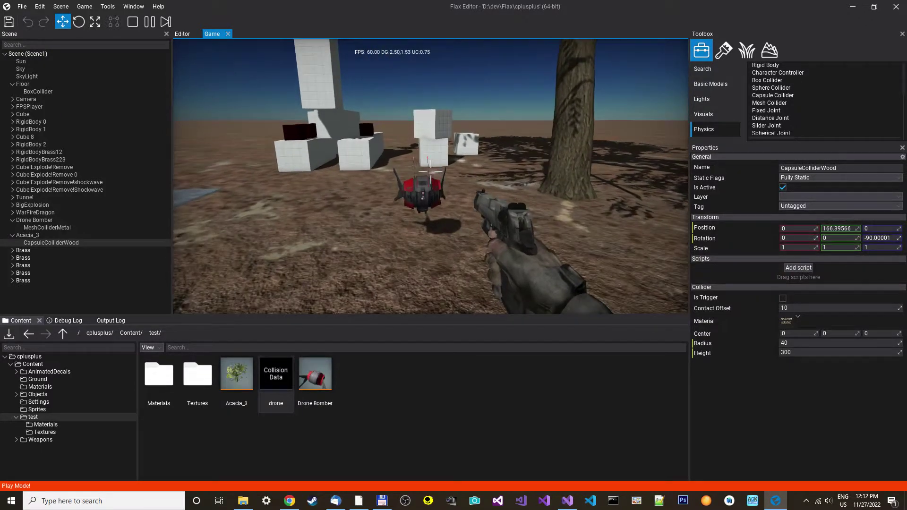
{"action": "left_click", "coordinate": [430, 177]}
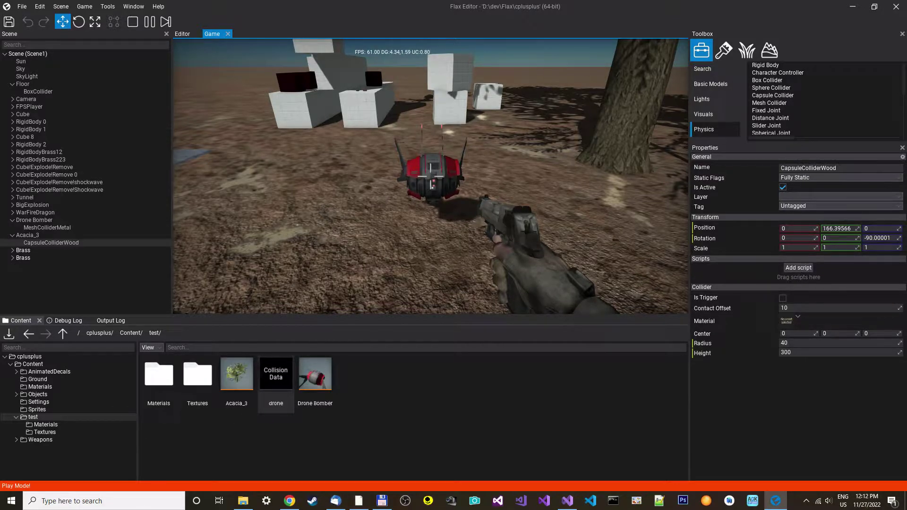
{"action": "key", "text": "Escape"}
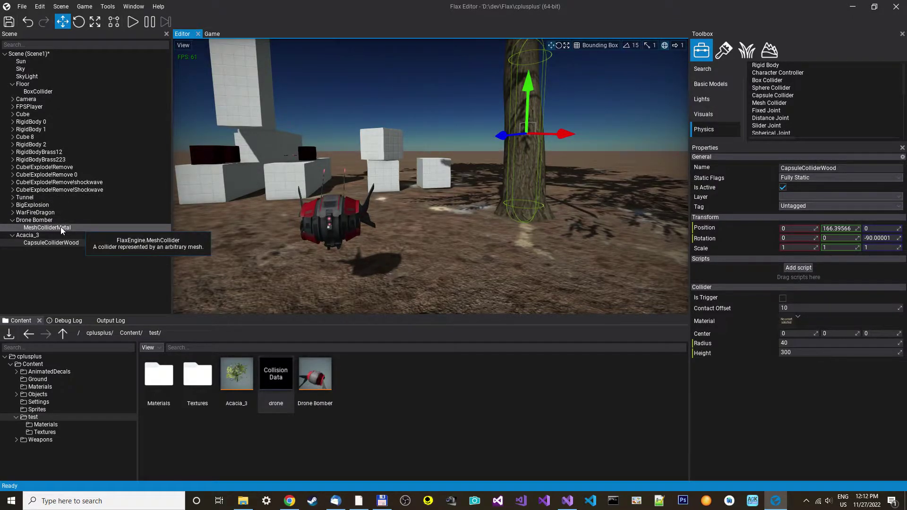
- Rename MeshColliderMetal in the Scene tree to MeshCollider!Explode
{"action": "right_click", "coordinate": [62, 228]}
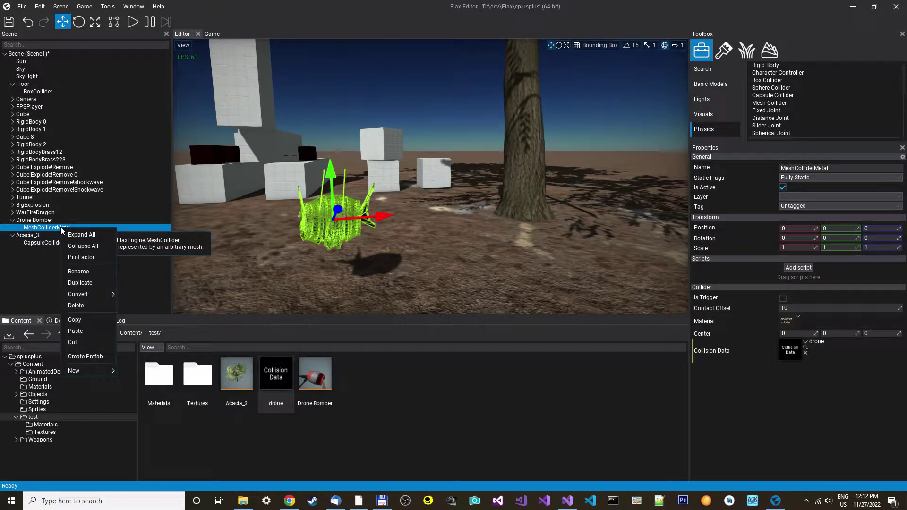
{"action": "left_click", "coordinate": [84, 271]}
{"action": "type", "text": "MeshColliderExplode"}
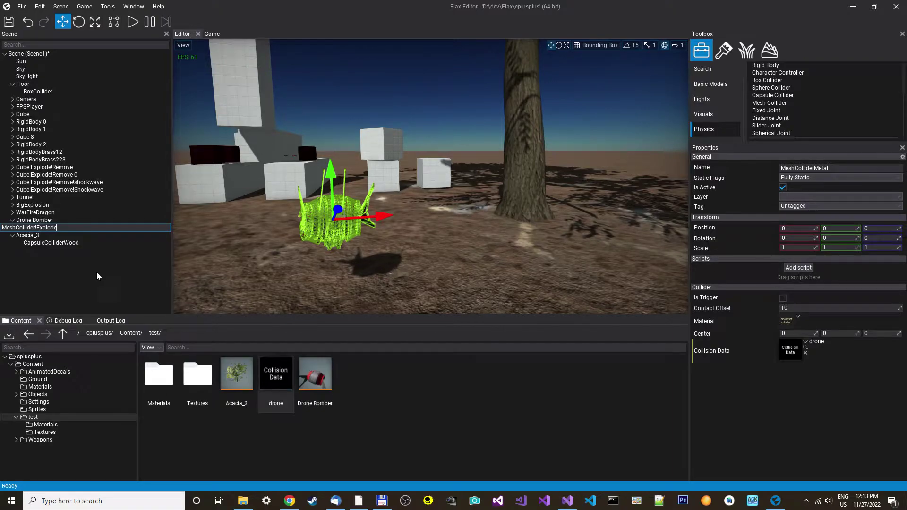
{"action": "left_click", "coordinate": [98, 277]}
{"action": "left_click", "coordinate": [133, 21]}
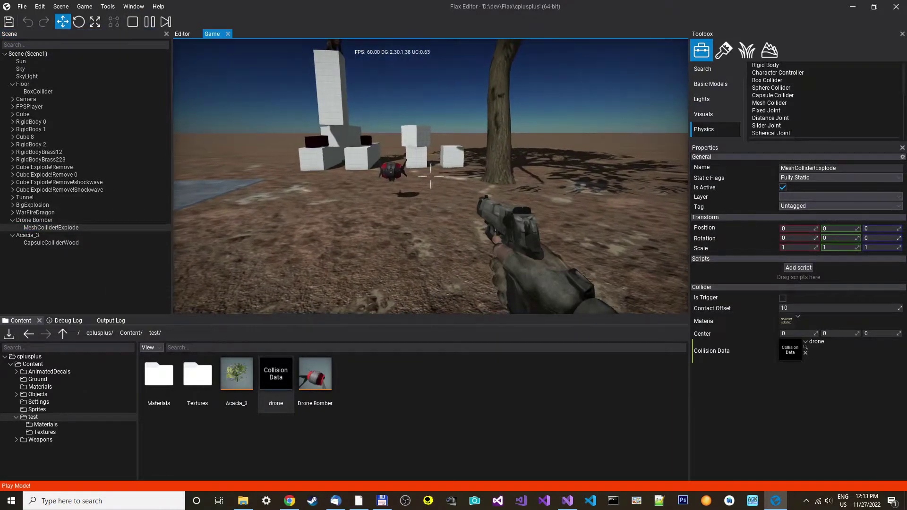
{"action": "left_click", "coordinate": [430, 176]}
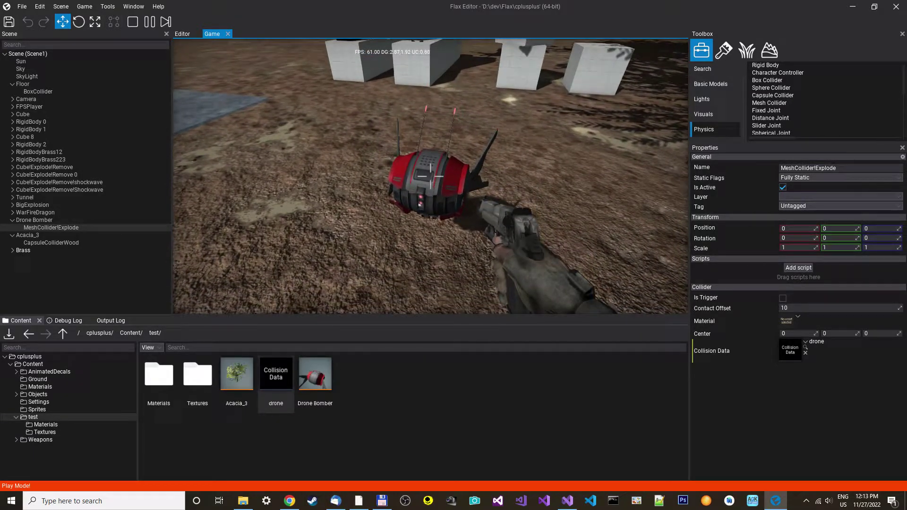
{"action": "left_click", "coordinate": [430, 176]}
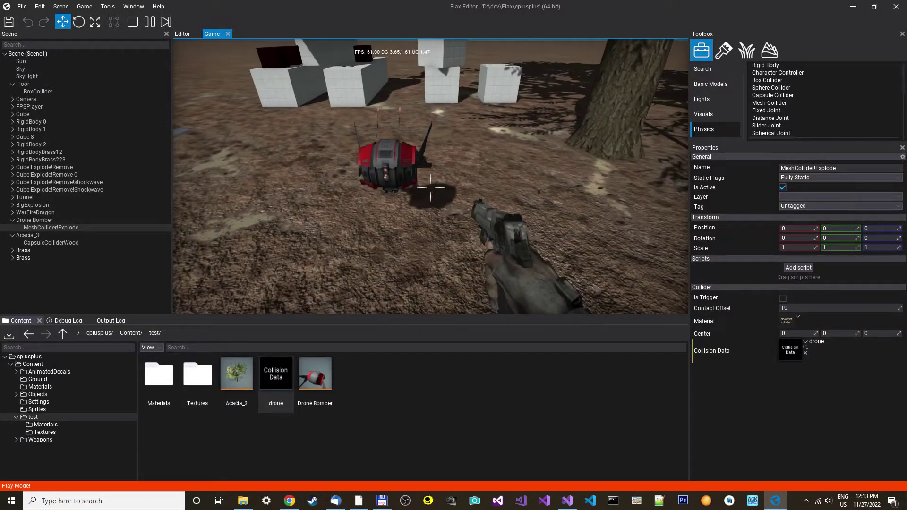
{"action": "key", "text": "Escape"}
- Append '!remove' so the drone's collider reads MeshCollider!Explode!remove
{"action": "right_click", "coordinate": [60, 229]}
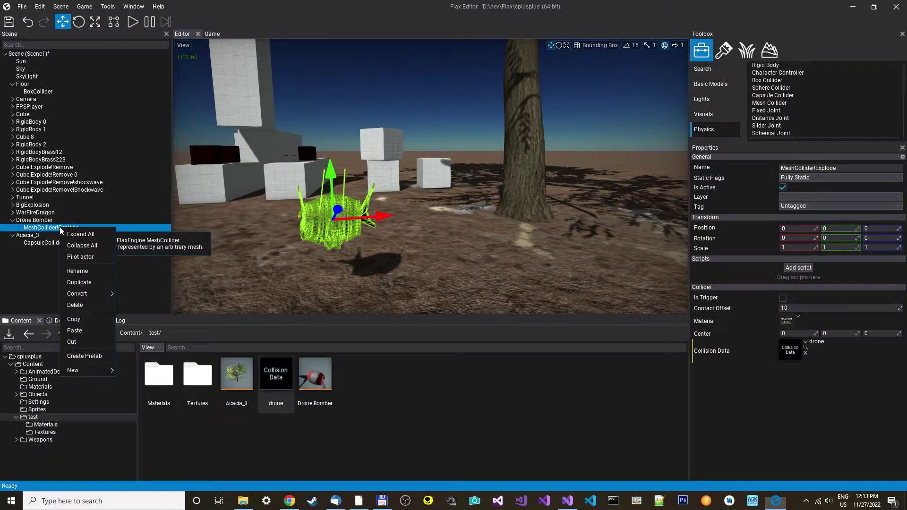
{"action": "left_click", "coordinate": [79, 272]}
{"action": "type", "text": "!remove"}
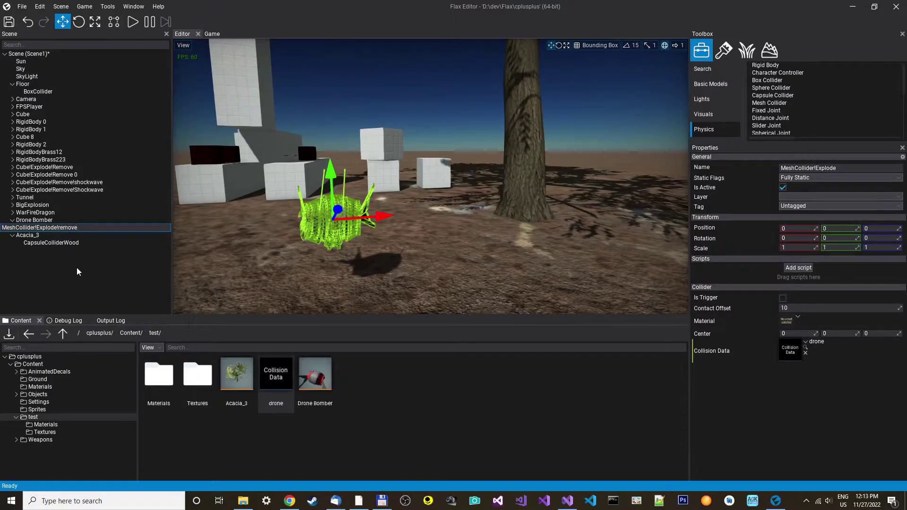
{"action": "key", "text": "Return"}
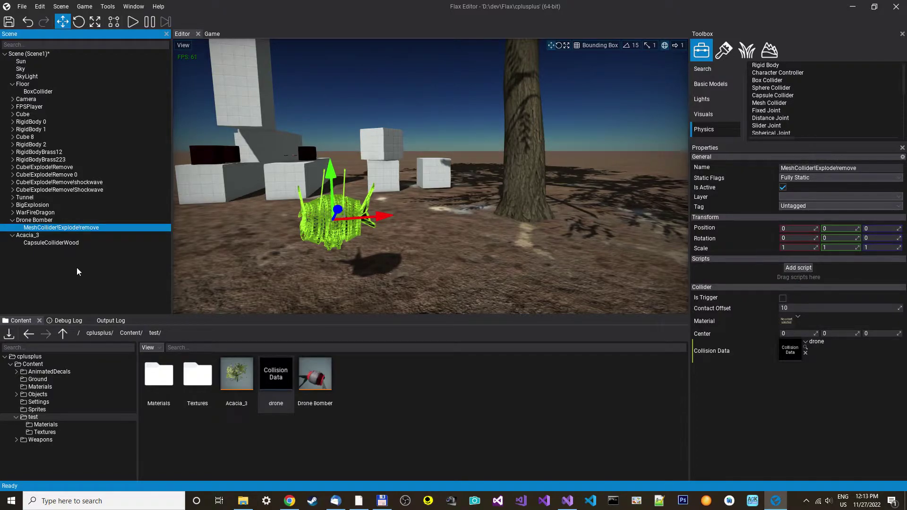
- Play, shoot the drone so it explodes and vanishes, then stop
{"action": "left_click", "coordinate": [132, 22]}
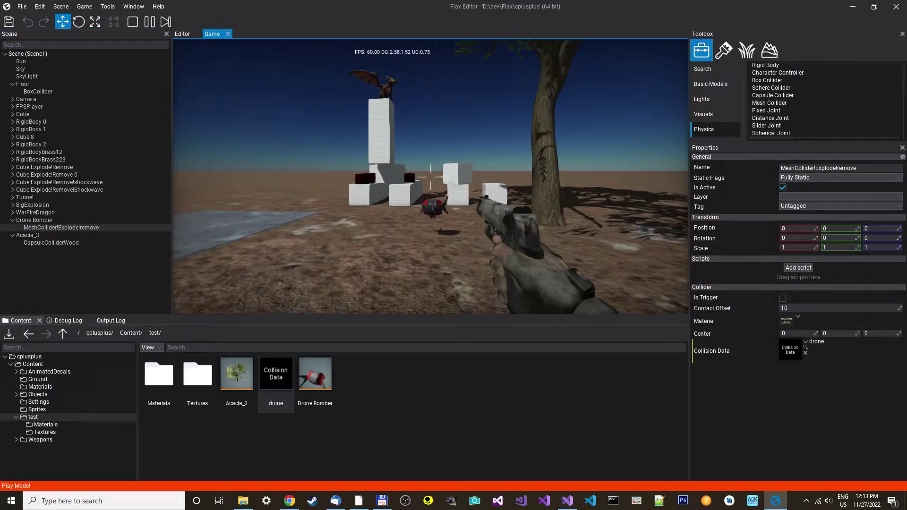
{"action": "left_click", "coordinate": [429, 170]}
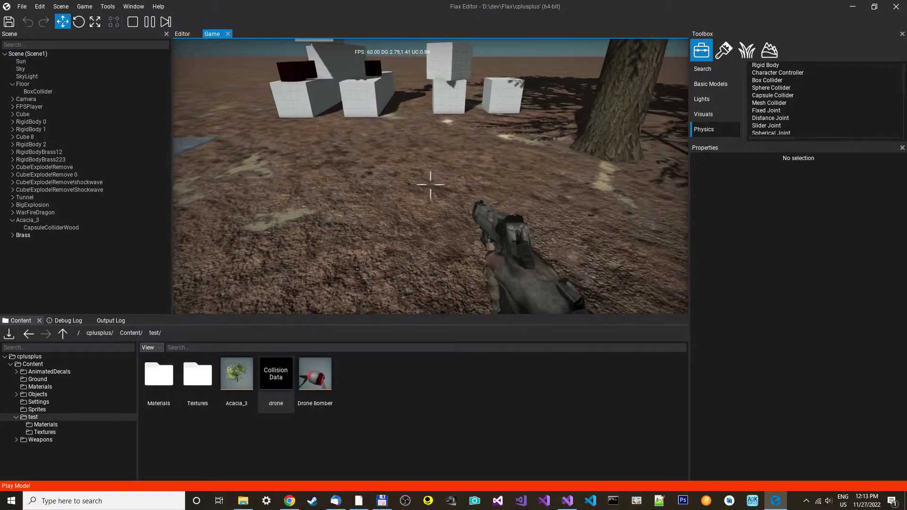
{"action": "key", "text": "Escape"}
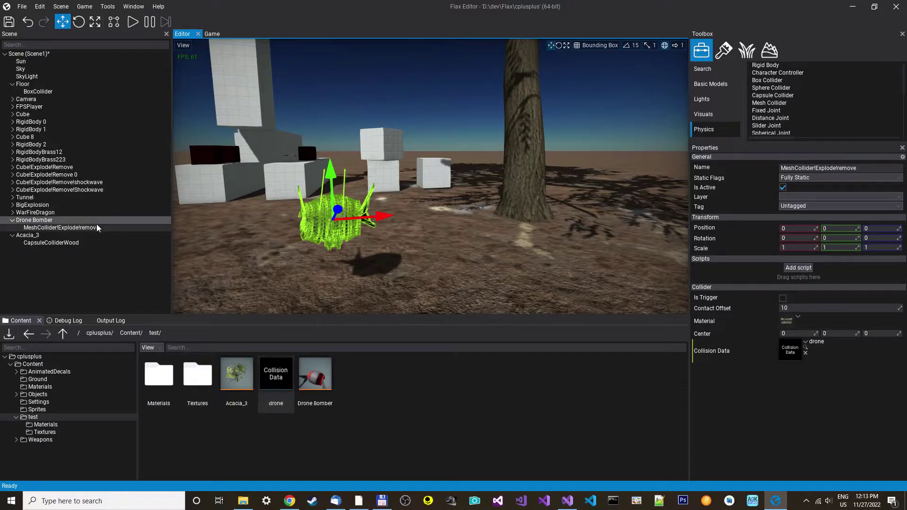
- Rename the drone's collider to MeshCollider!Explode!remove!shockwave
{"action": "right_click", "coordinate": [81, 230]}
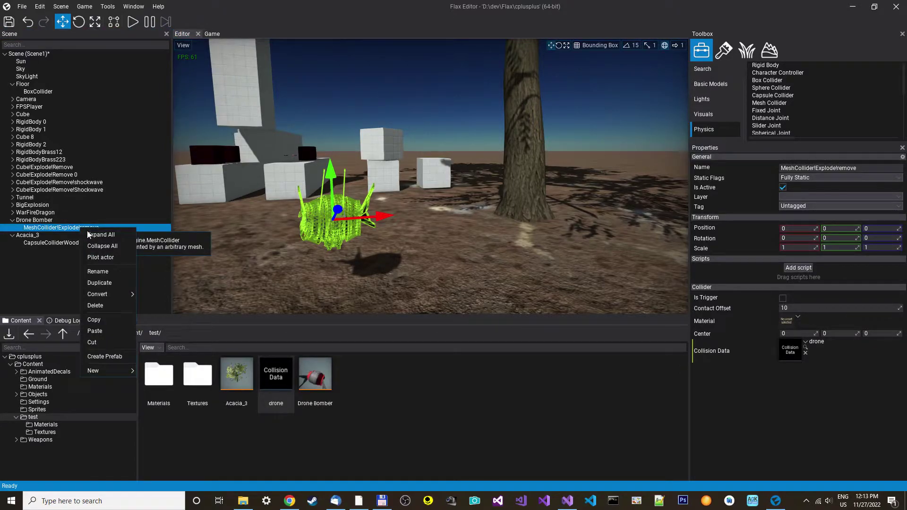
{"action": "left_click", "coordinate": [99, 272]}
{"action": "type", "text": "MeshCollider!Explode!remove!shockwave"}
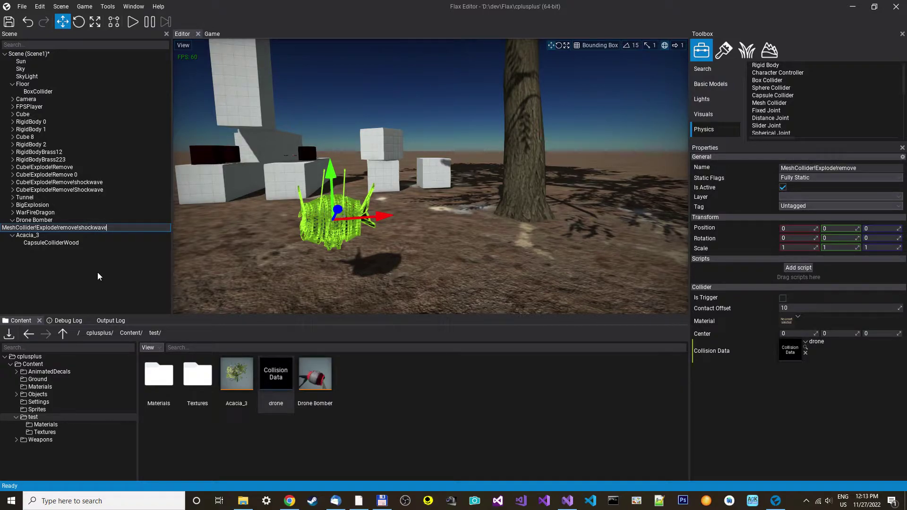
{"action": "key", "text": "Return"}
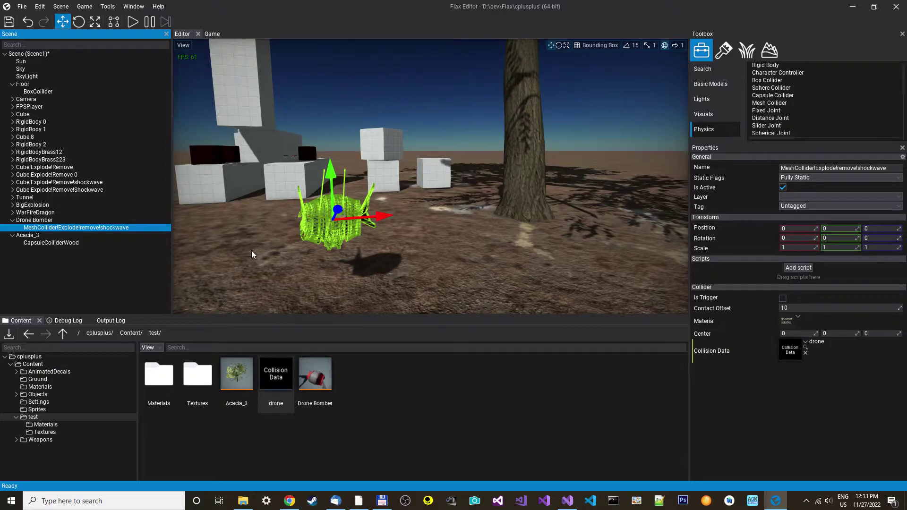
- Move the Drone Bomber closer to the cube pile
{"action": "right_click_drag", "start_coordinate": [244, 226], "coordinate": [397, 170]}
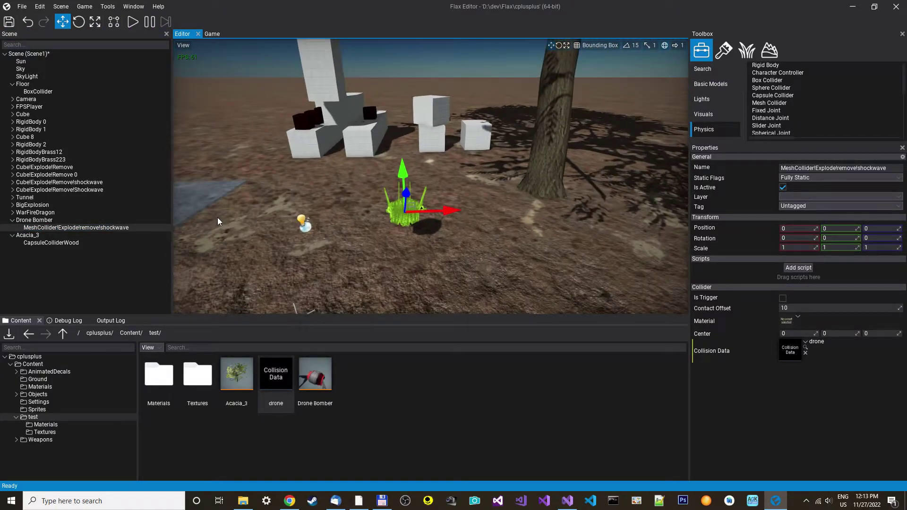
{"action": "left_click", "coordinate": [34, 220]}
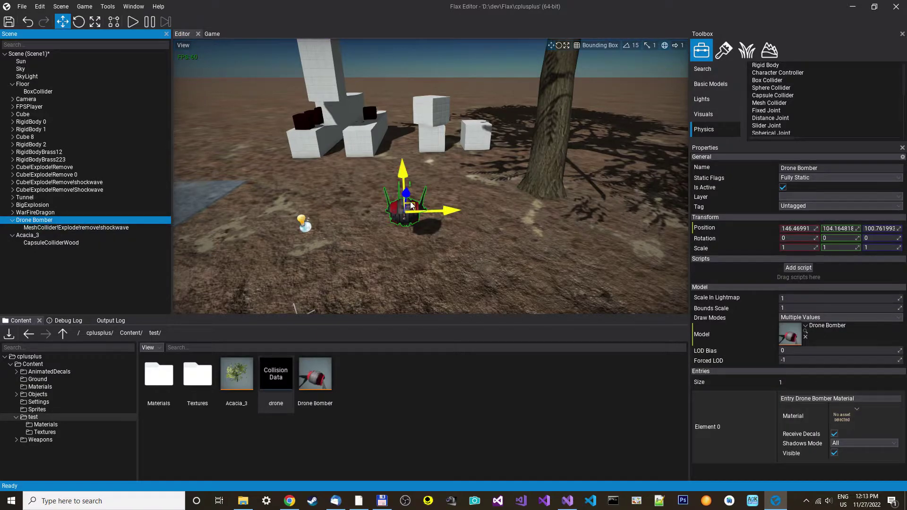
{"action": "left_click_drag", "start_coordinate": [412, 205], "coordinate": [454, 157]}
- Play and walk toward the cubes to test the shockwave explosion, then stop
{"action": "left_click", "coordinate": [133, 22]}
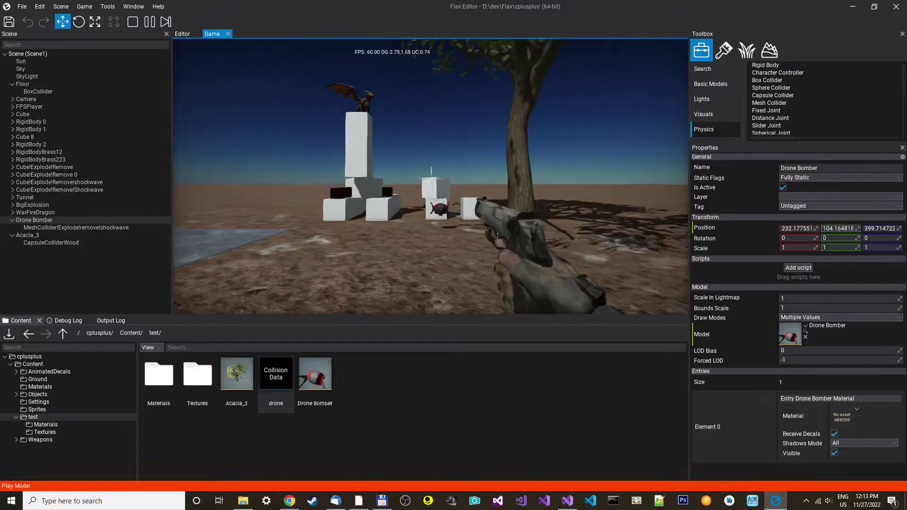
{"action": "key", "text": "w"}
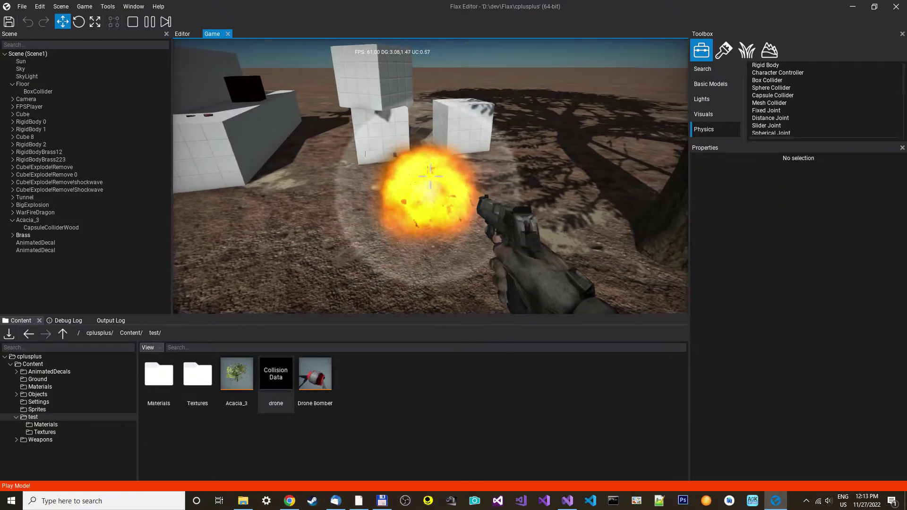
{"action": "key", "text": "Escape"}
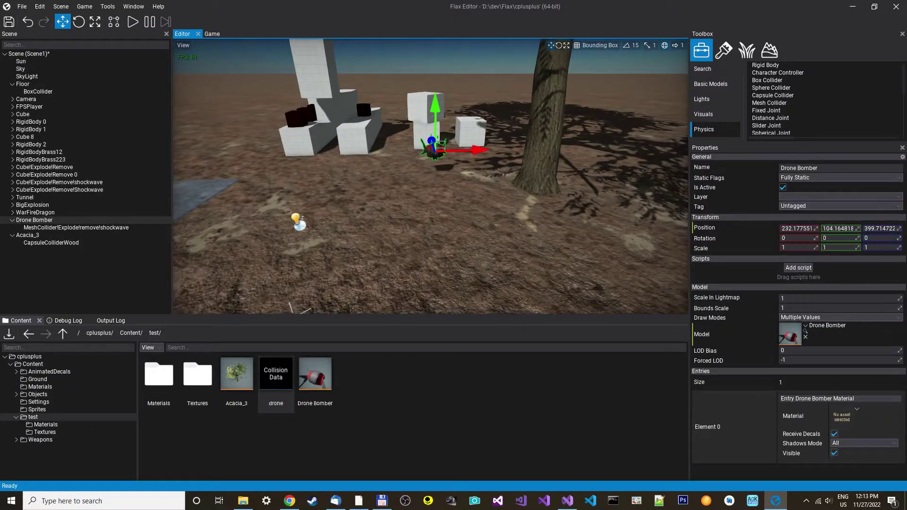
- Place the Drone Bomber against the white cubes, then play, shoot it, and stop
{"action": "right_click_drag", "start_coordinate": [328, 152], "coordinate": [412, 167]}
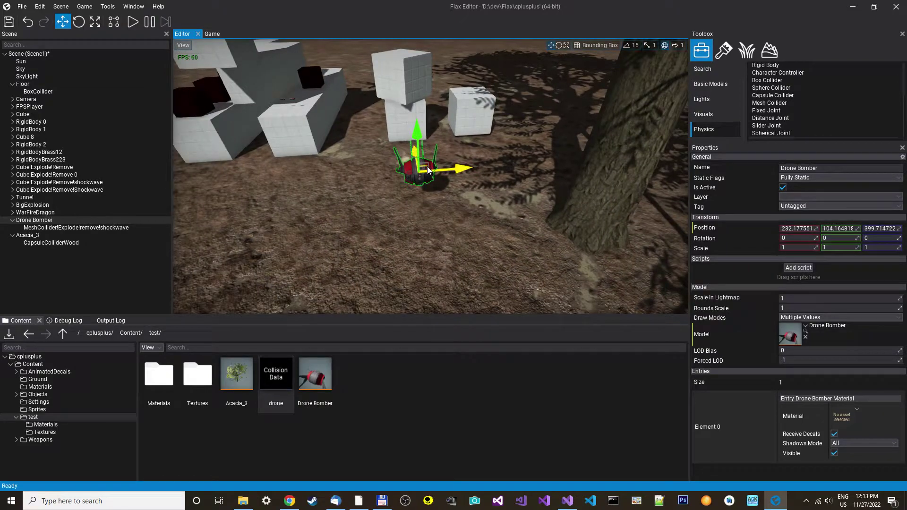
{"action": "left_click_drag", "start_coordinate": [427, 168], "coordinate": [436, 143]}
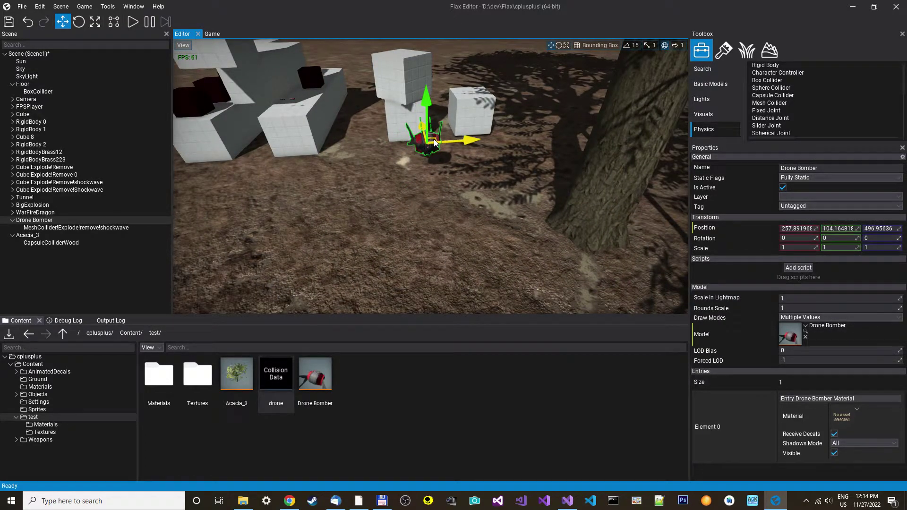
{"action": "left_click", "coordinate": [133, 22]}
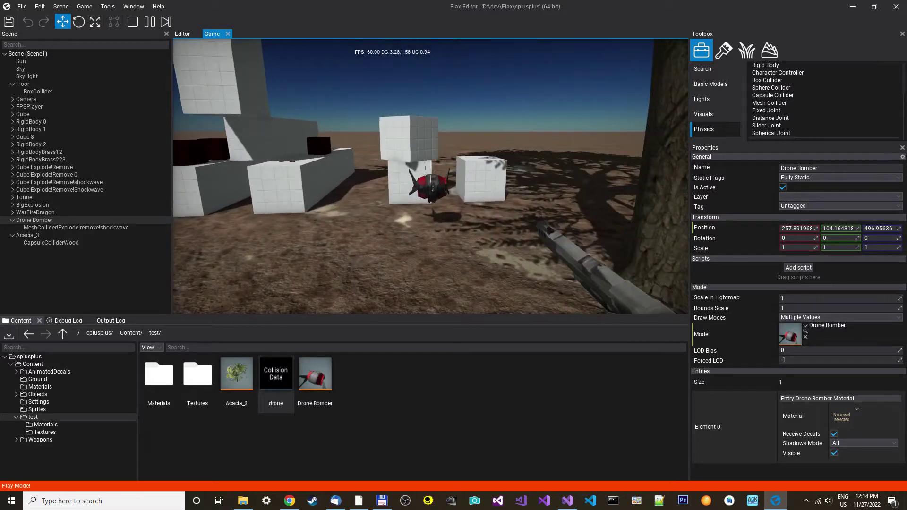
{"action": "left_click", "coordinate": [431, 176]}
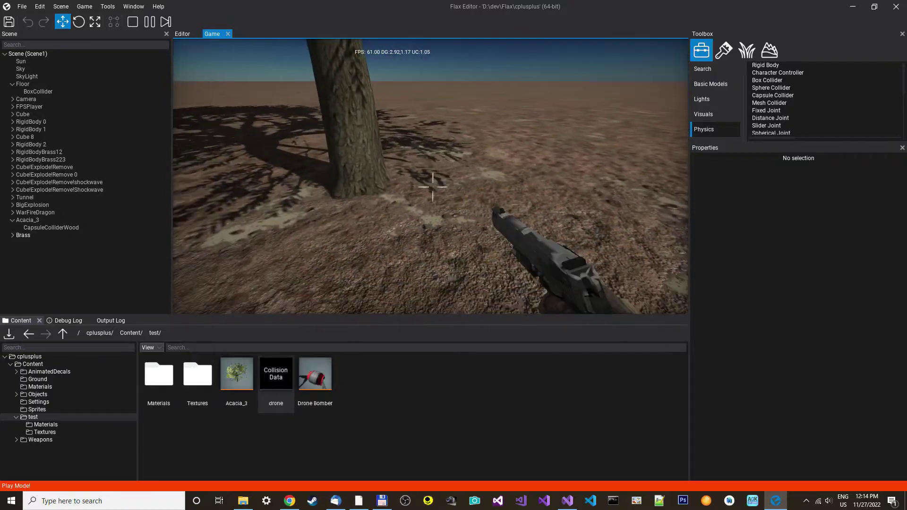
{"action": "key", "text": "Escape"}
{"action": "scroll", "coordinate": [425, 178], "scroll_direction": "down", "scroll_amount": 3}
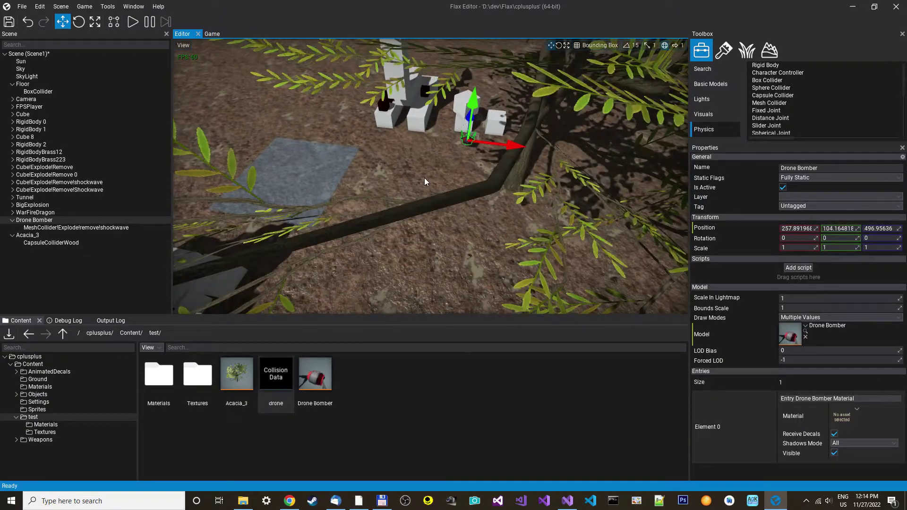
- Slide the Drone Bomber across the ground, raise it, and set it beside the cube tower
{"action": "left_click_drag", "start_coordinate": [473, 141], "coordinate": [243, 223]}
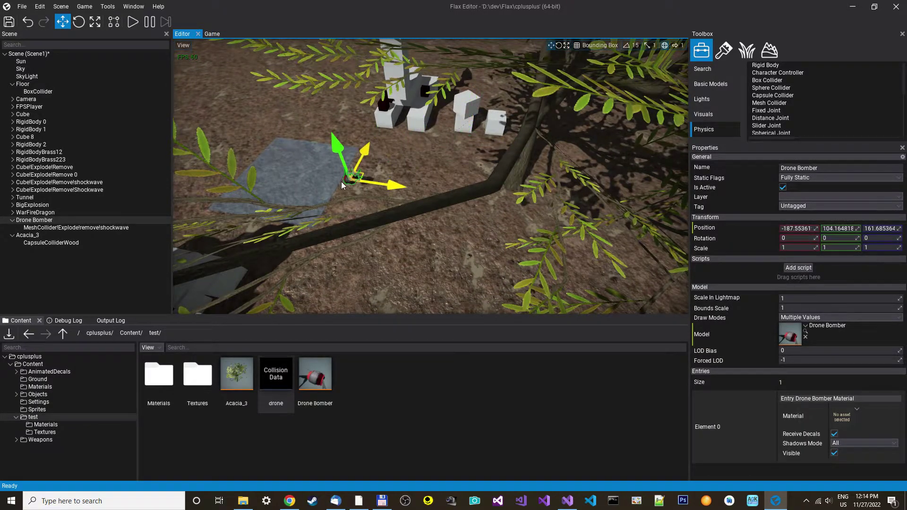
{"action": "mouse_move", "coordinate": [243, 223]}
{"action": "right_mouse_down"}
{"action": "mouse_move", "coordinate": [590, 212]}
{"action": "mouse_move", "coordinate": [425, 177]}
{"action": "right_mouse_up"}
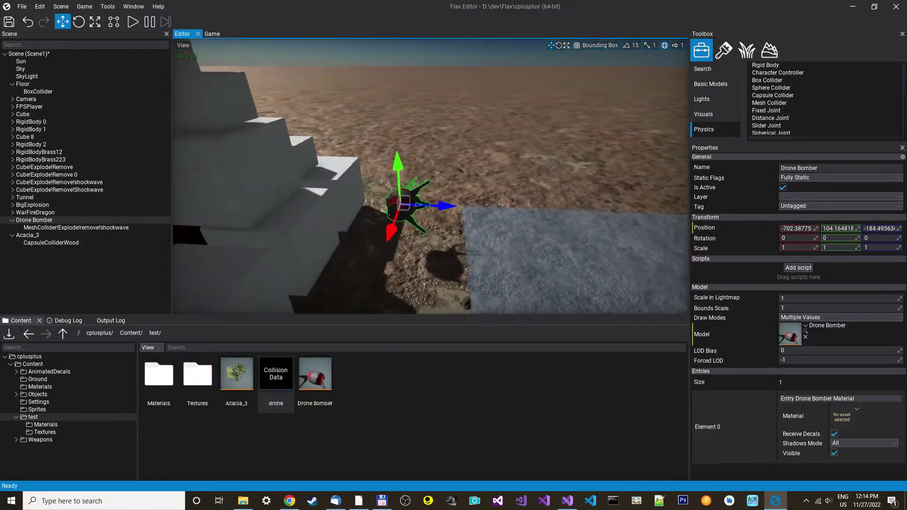
{"action": "left_click_drag", "start_coordinate": [400, 161], "coordinate": [399, 88]}
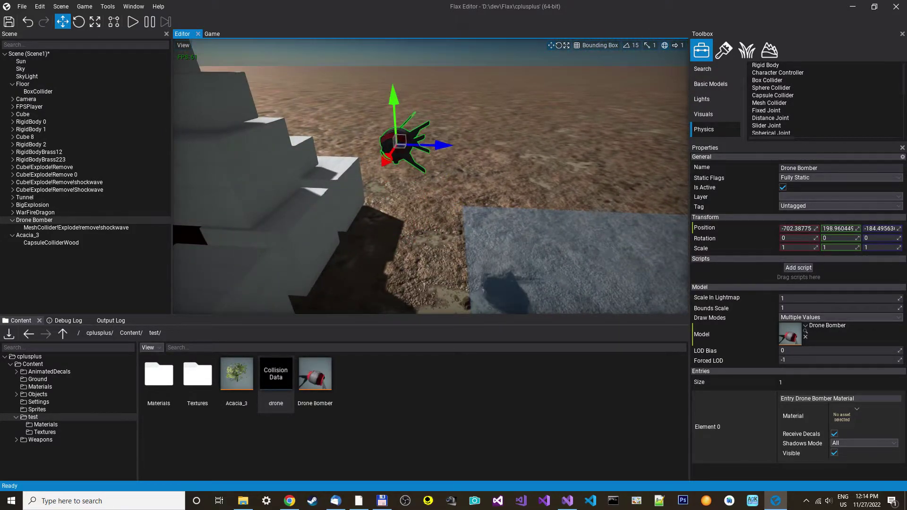
{"action": "mouse_move", "coordinate": [399, 89]}
{"action": "right_mouse_down"}
{"action": "mouse_move", "coordinate": [425, 177]}
{"action": "mouse_move", "coordinate": [412, 178]}
{"action": "right_mouse_up"}
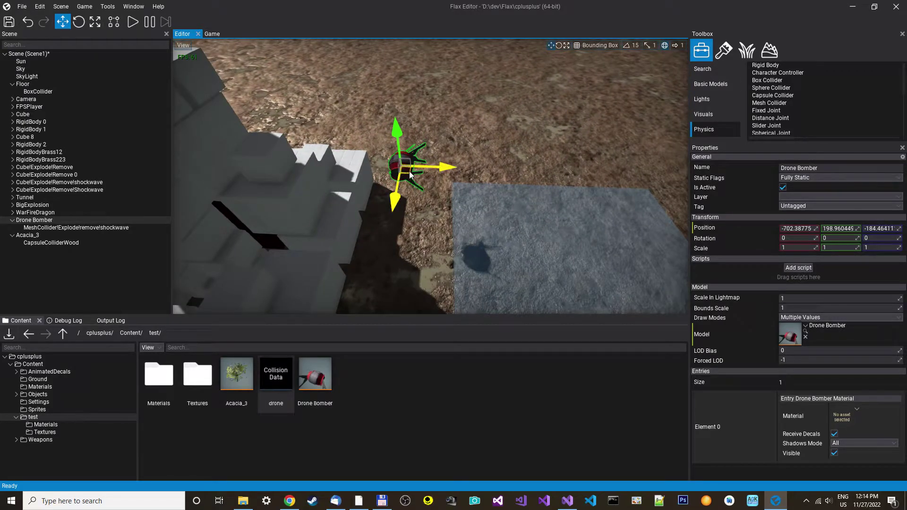
{"action": "left_click_drag", "start_coordinate": [411, 175], "coordinate": [358, 191]}
{"action": "mouse_move", "coordinate": [358, 192]}
{"action": "right_mouse_down"}
{"action": "mouse_move", "coordinate": [397, 184]}
{"action": "mouse_move", "coordinate": [397, 199]}
{"action": "right_mouse_up"}
{"action": "right_click_drag", "start_coordinate": [425, 178], "coordinate": [385, 211]}
{"action": "left_click", "coordinate": [432, 191]}
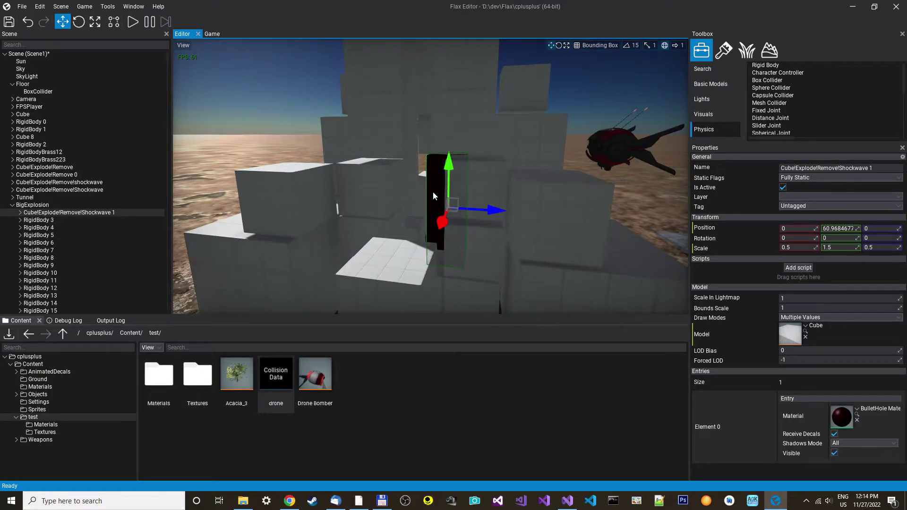
{"action": "left_click", "coordinate": [433, 191]}
{"action": "mouse_move", "coordinate": [433, 196]}
{"action": "right_mouse_down"}
{"action": "mouse_move", "coordinate": [396, 177]}
{"action": "mouse_move", "coordinate": [434, 200]}
{"action": "right_mouse_up"}
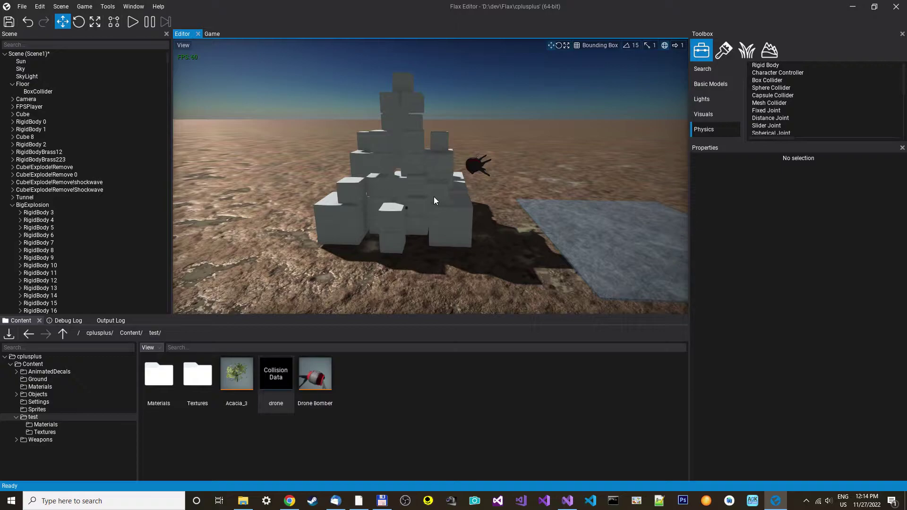
- Play and walk toward the cube tower to check the explosion, then stop
{"action": "left_click", "coordinate": [133, 23]}
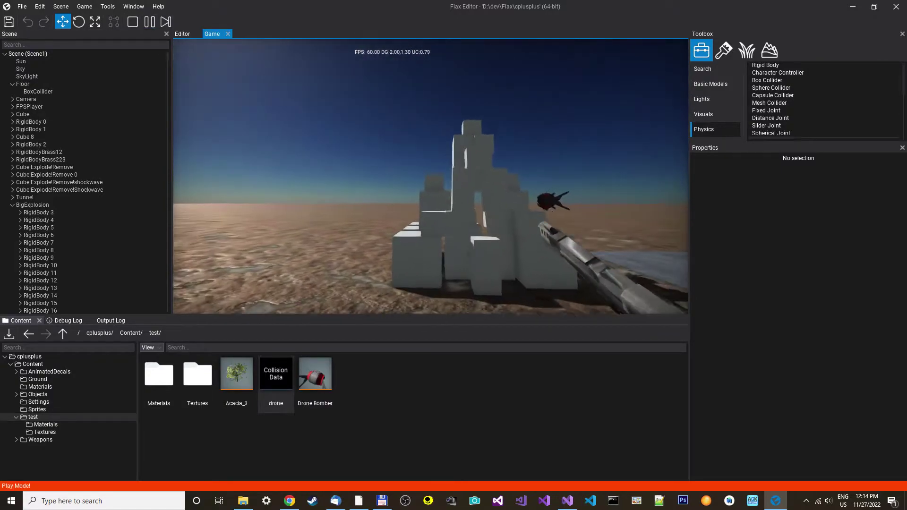
{"action": "key", "text": "w"}
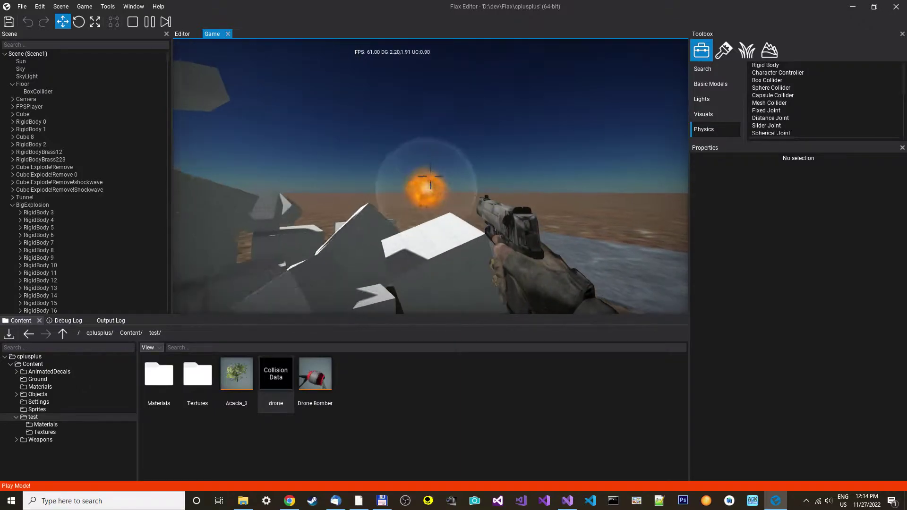
{"action": "key", "text": "w"}
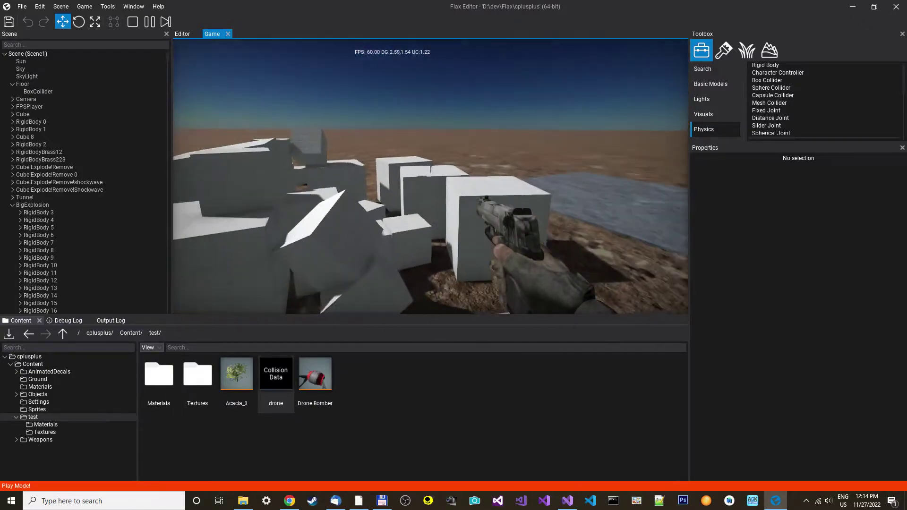
{"action": "key", "text": "Escape"}
- Move the Drone Bomber left of the tower, then play, shoot it, and stop
{"action": "left_click", "coordinate": [471, 165]}
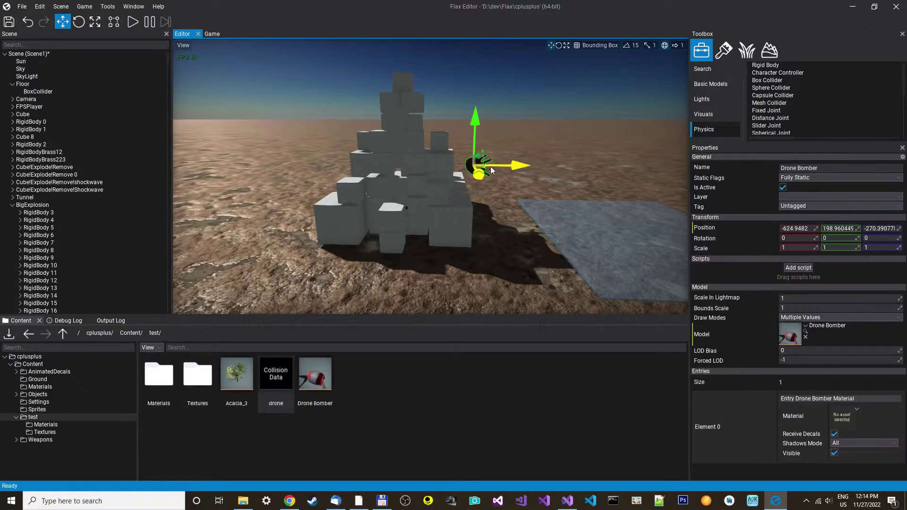
{"action": "left_click_drag", "start_coordinate": [515, 169], "coordinate": [374, 169]}
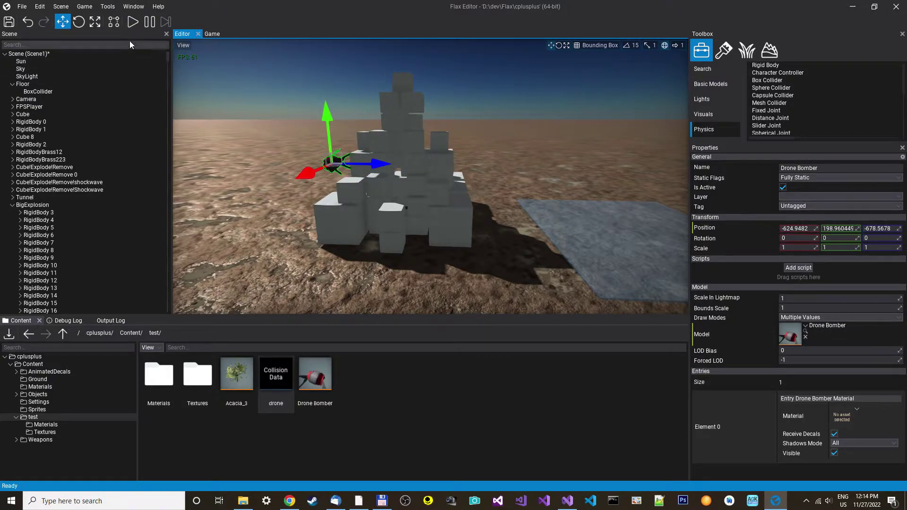
{"action": "left_click", "coordinate": [132, 23]}
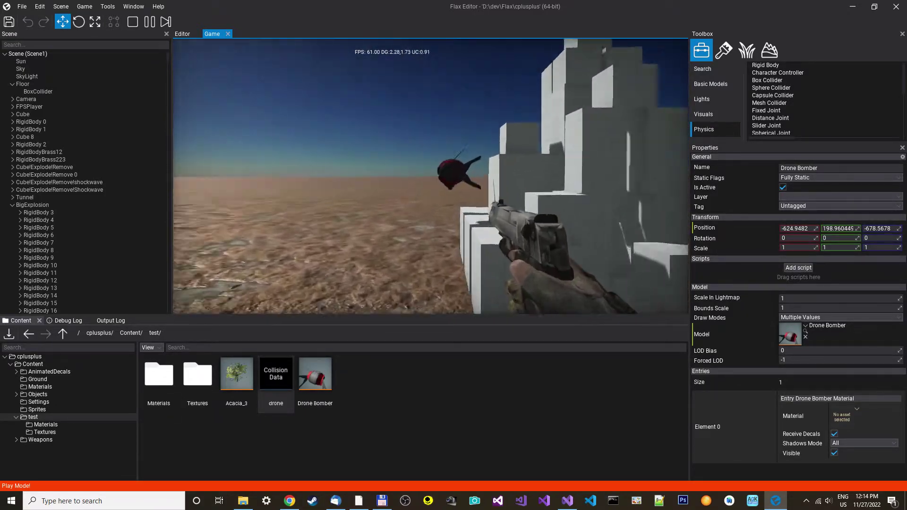
{"action": "left_click", "coordinate": [430, 175]}
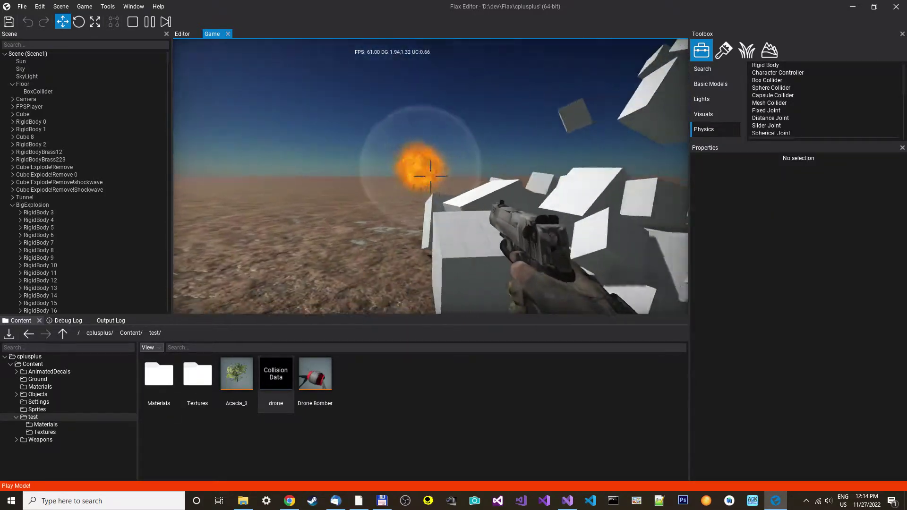
{"action": "key", "text": "Escape"}
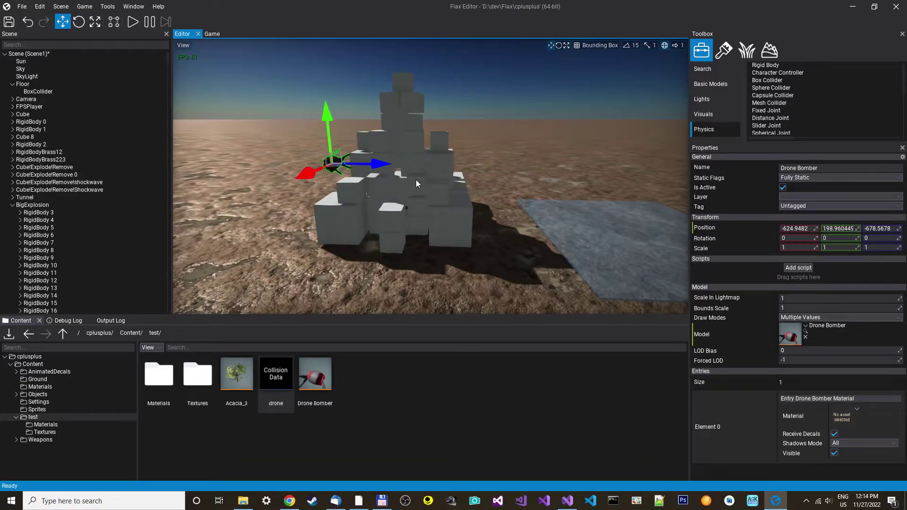
- Lower the Drone Bomber onto the box pile and start another play test
{"action": "left_click_drag", "start_coordinate": [442, 169], "coordinate": [445, 171]}
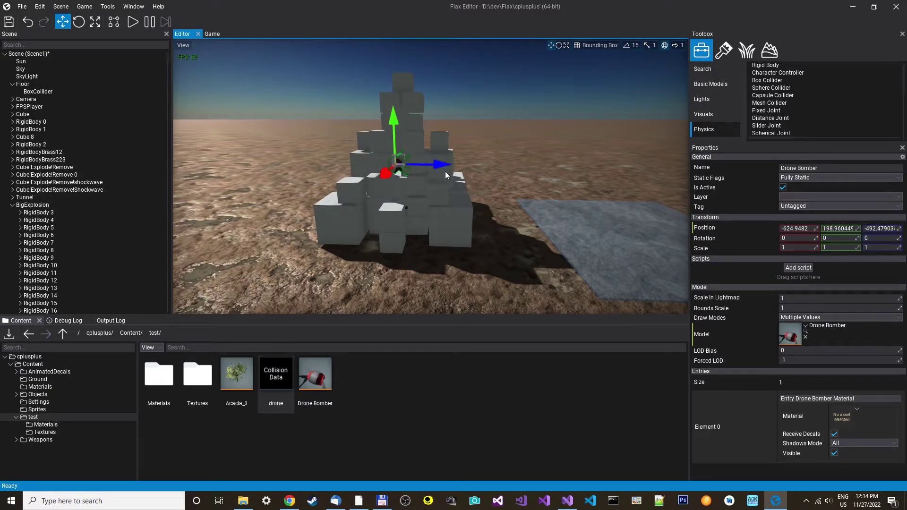
{"action": "left_click_drag", "start_coordinate": [386, 173], "coordinate": [381, 189]}
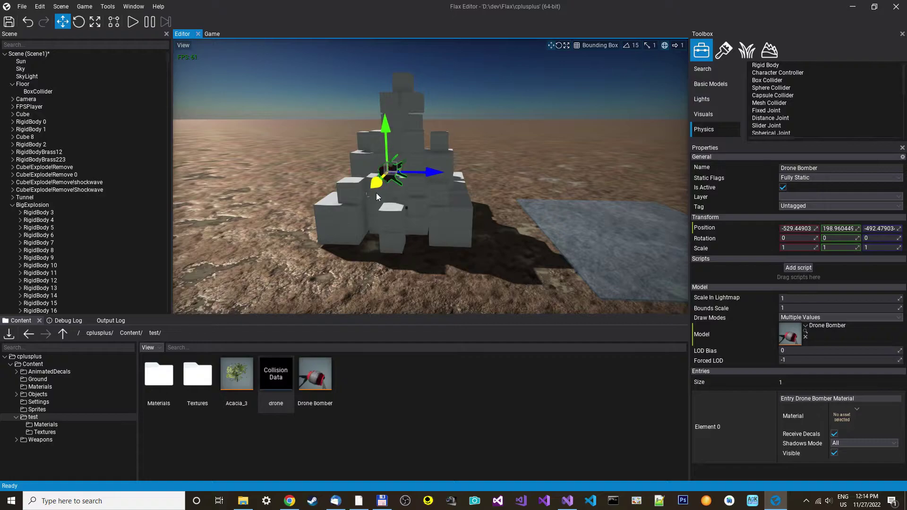
{"action": "left_click_drag", "start_coordinate": [437, 173], "coordinate": [443, 177]}
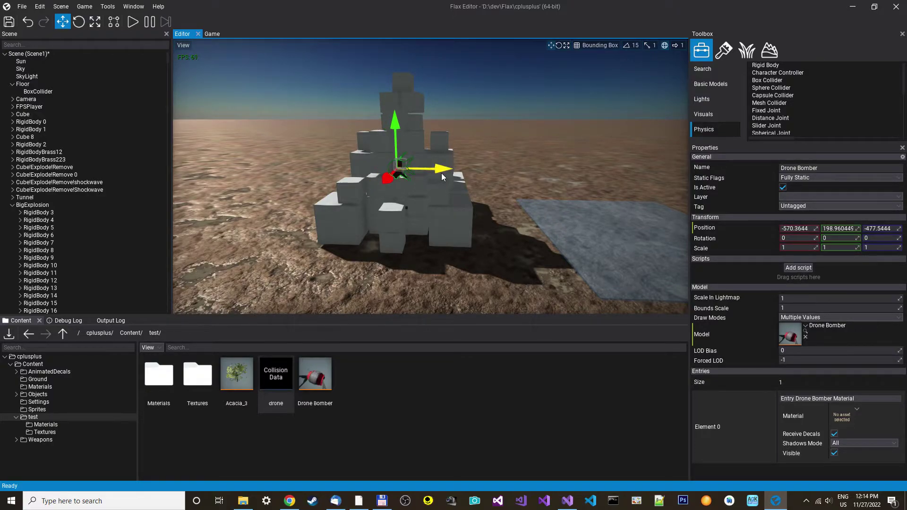
{"action": "left_click_drag", "start_coordinate": [394, 123], "coordinate": [390, 136]}
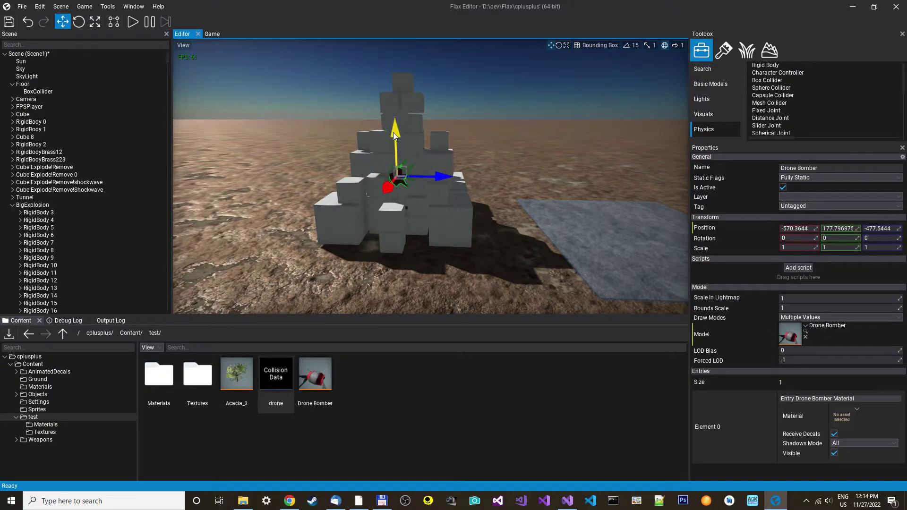
{"action": "left_click", "coordinate": [134, 21]}
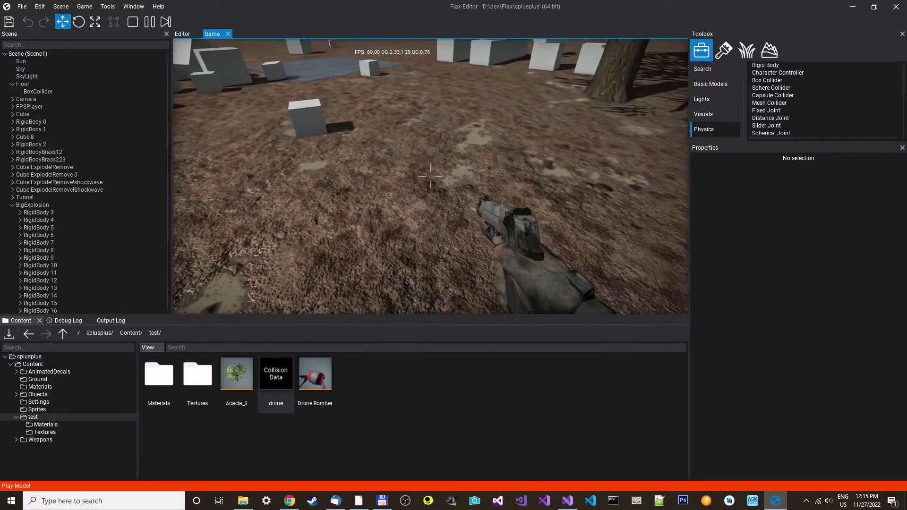
- Stop play, collapse the BigExplosion group, and show FPSPlayer's script settings
{"action": "key", "text": "Escape"}
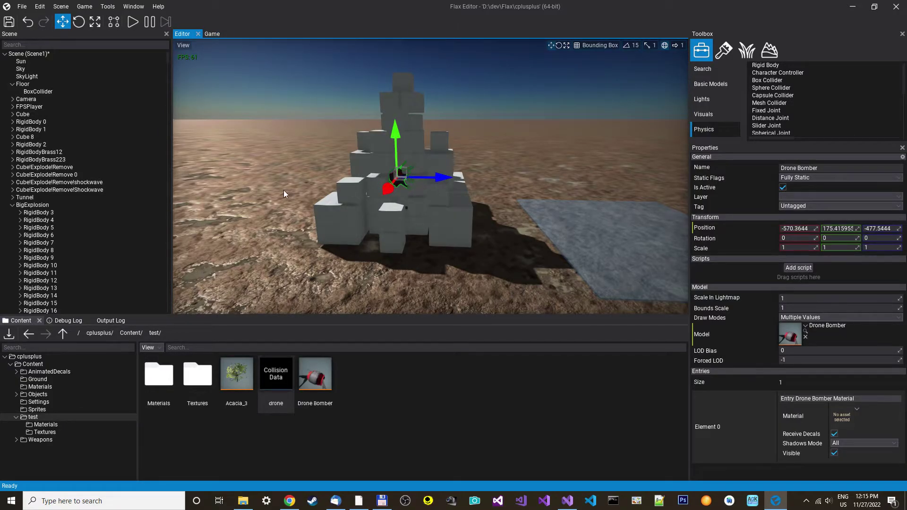
{"action": "left_click", "coordinate": [10, 205]}
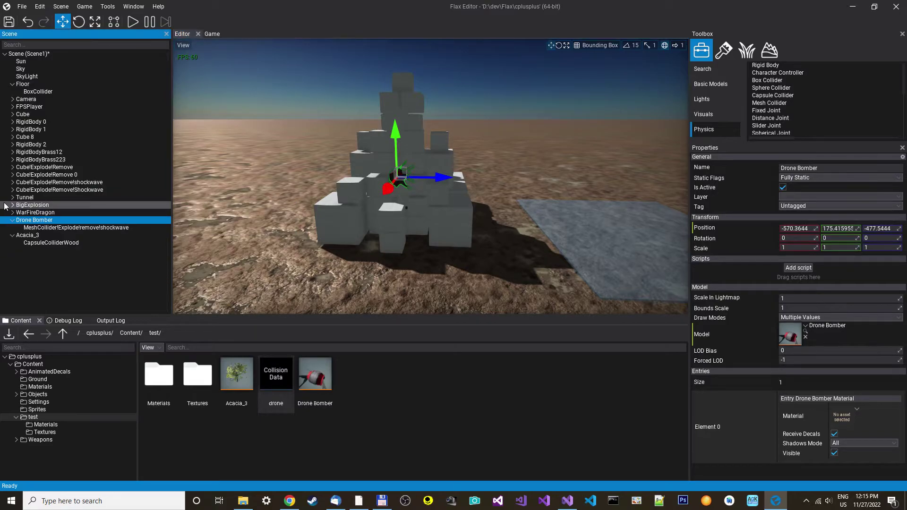
{"action": "left_click", "coordinate": [31, 106]}
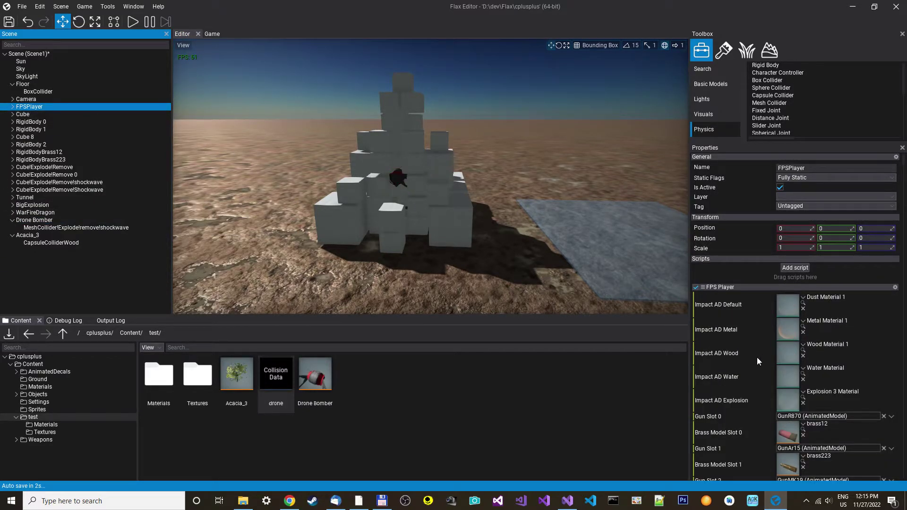
{"action": "scroll", "coordinate": [743, 382], "scroll_direction": "down", "scroll_amount": 4}
{"action": "scroll", "coordinate": [743, 382], "scroll_direction": "down", "scroll_amount": 3}
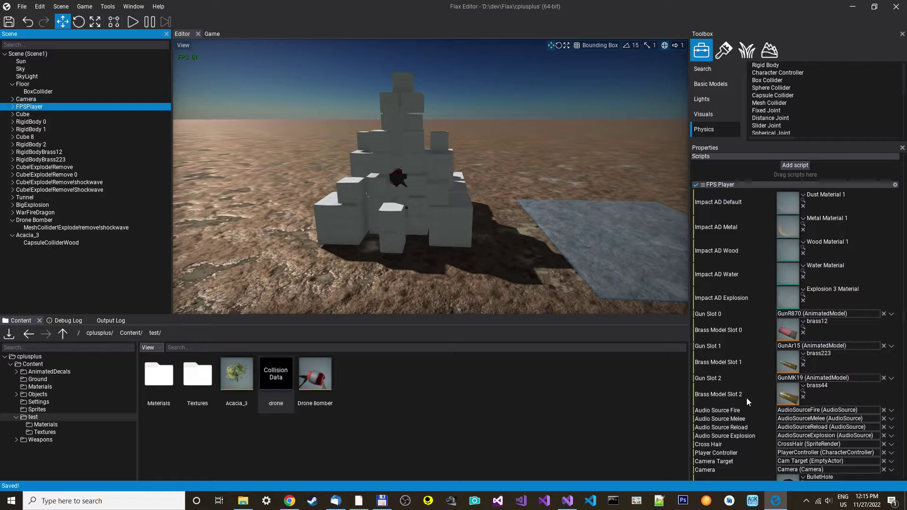
{"action": "scroll", "coordinate": [730, 379], "scroll_direction": "down", "scroll_amount": 3}
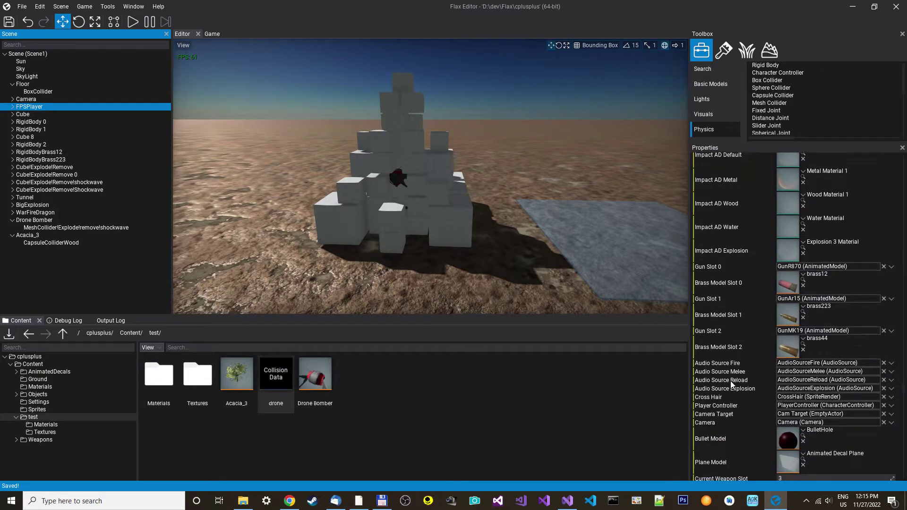
{"action": "scroll", "coordinate": [732, 379], "scroll_direction": "down", "scroll_amount": 2}
{"action": "scroll", "coordinate": [734, 378], "scroll_direction": "up", "scroll_amount": 1}
{"action": "scroll", "coordinate": [734, 379], "scroll_direction": "down", "scroll_amount": 1}
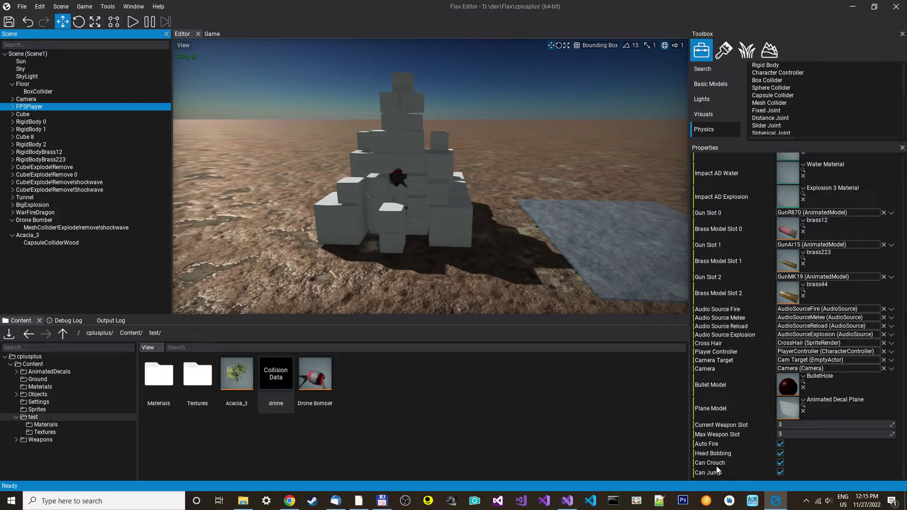
{"action": "scroll", "coordinate": [734, 449], "scroll_direction": "up", "scroll_amount": 3}
{"action": "scroll", "coordinate": [730, 439], "scroll_direction": "up", "scroll_amount": 3}
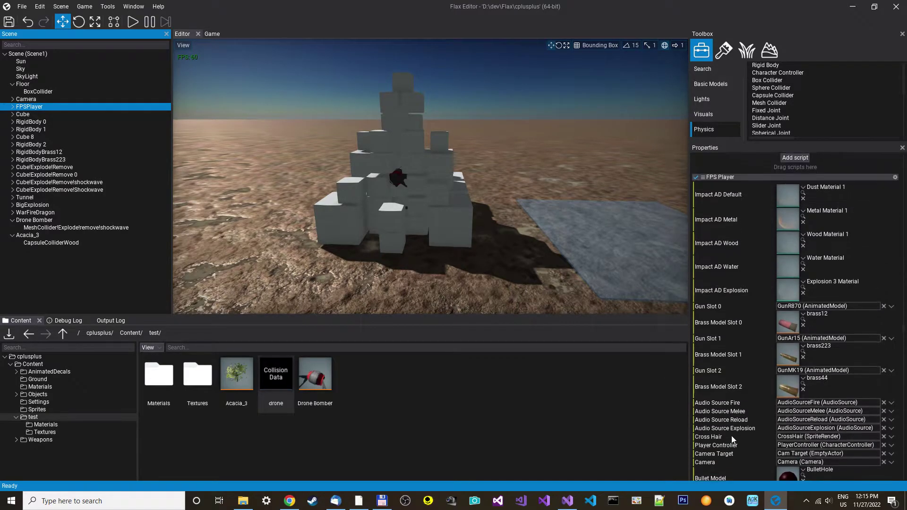
{"action": "scroll", "coordinate": [728, 426], "scroll_direction": "up", "scroll_amount": 3}
{"action": "scroll", "coordinate": [727, 411], "scroll_direction": "up", "scroll_amount": 2}
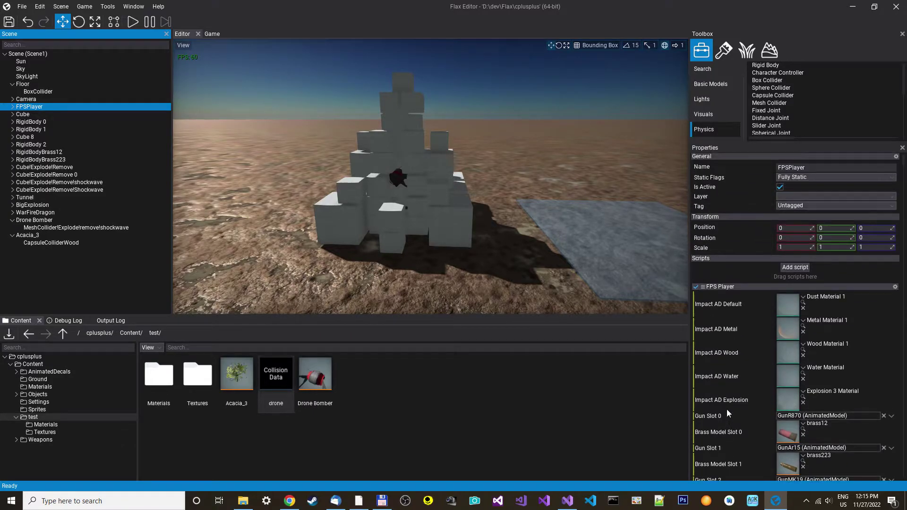
- Play as the first-person player, walking around the cube structure and switching guns
{"action": "left_click", "coordinate": [133, 22]}
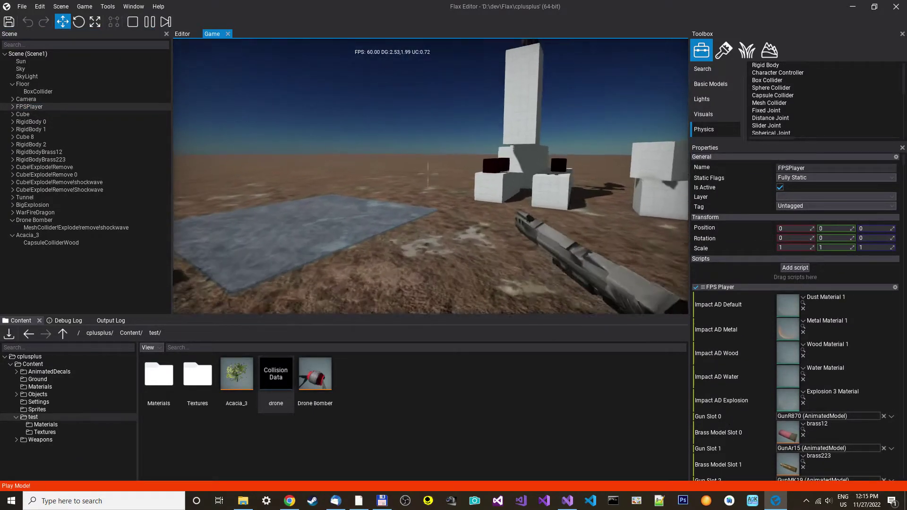
{"action": "key", "text": "w"}
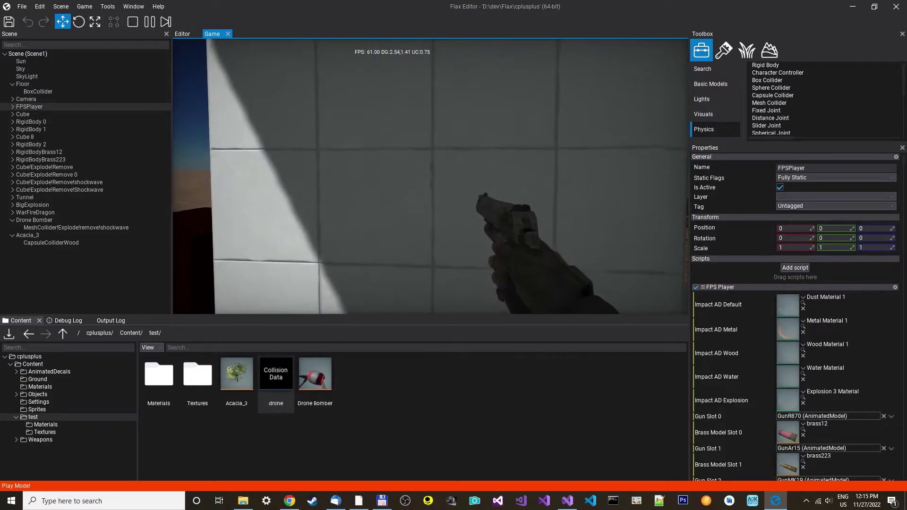
{"action": "key", "text": "s"}
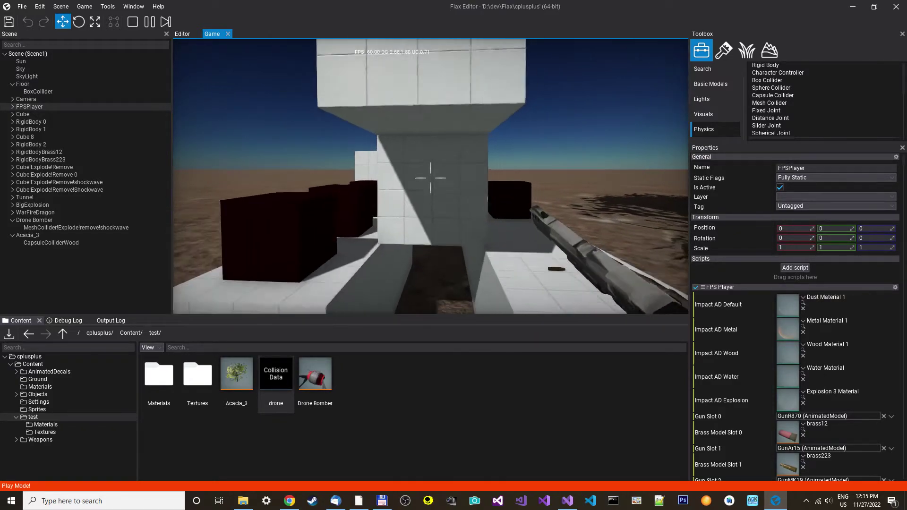
{"action": "key", "text": "w"}
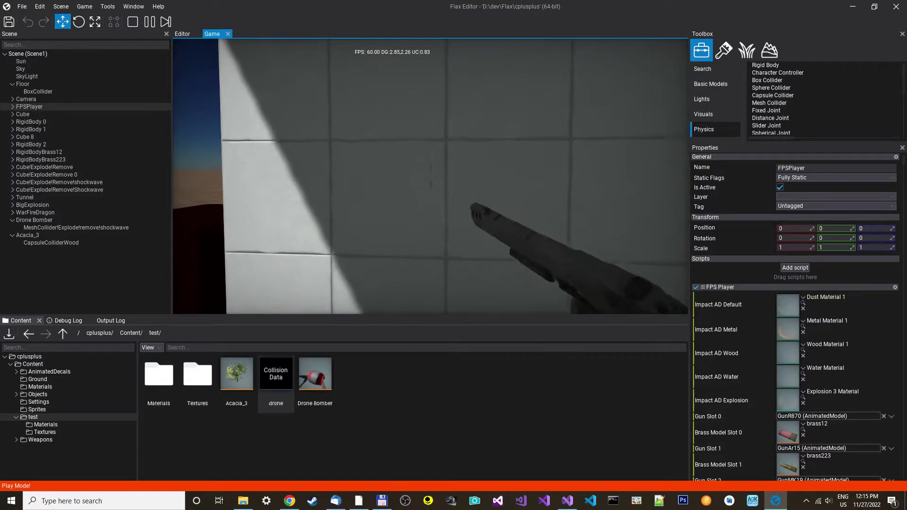
{"action": "key", "text": "s"}
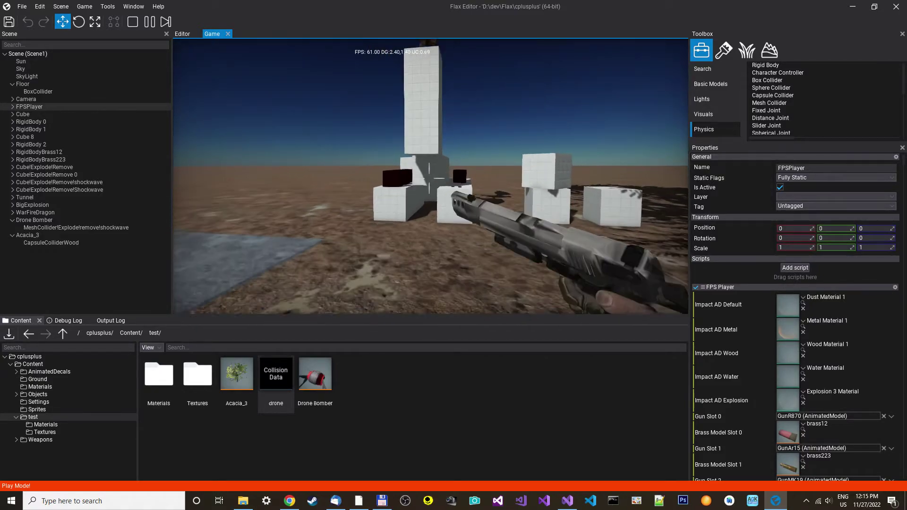
{"action": "key", "text": "s"}
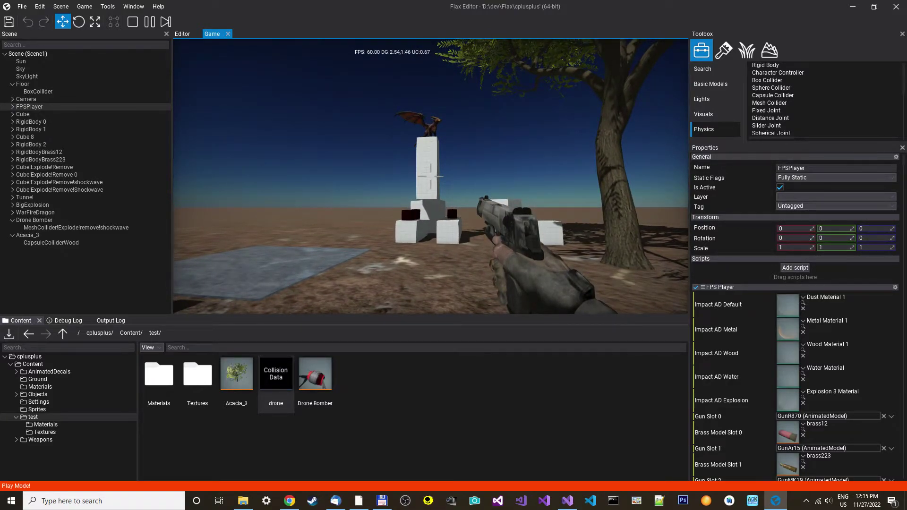
{"action": "key", "text": "s"}
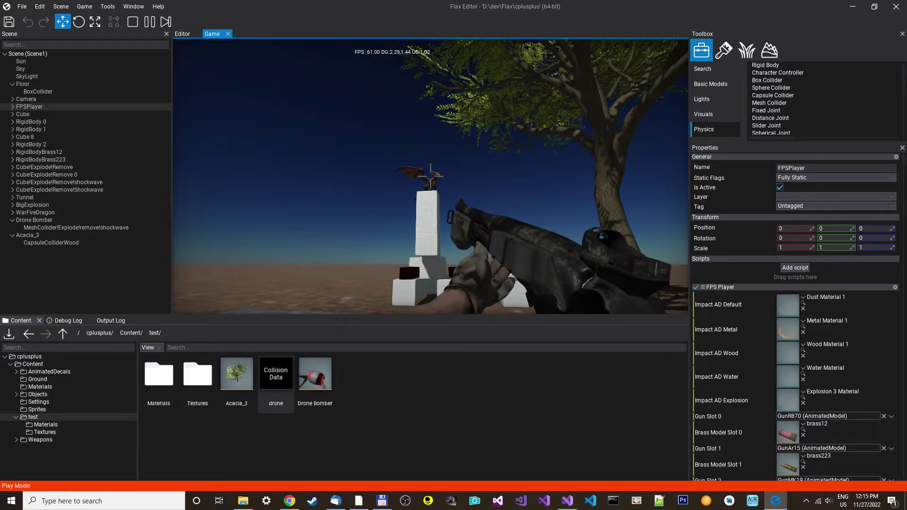
{"action": "key", "text": "w"}
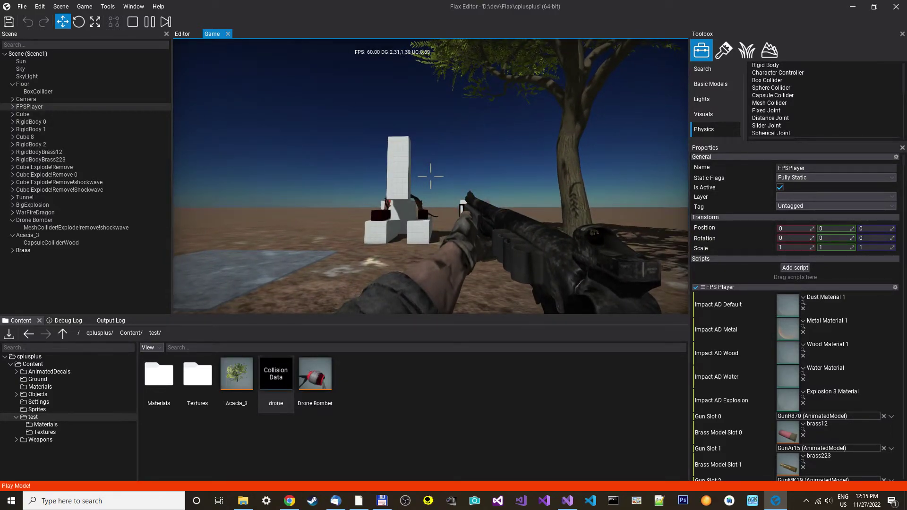
- Walk toward the cube stack and fire several shots at the dragon's head
{"action": "key", "text": "w"}
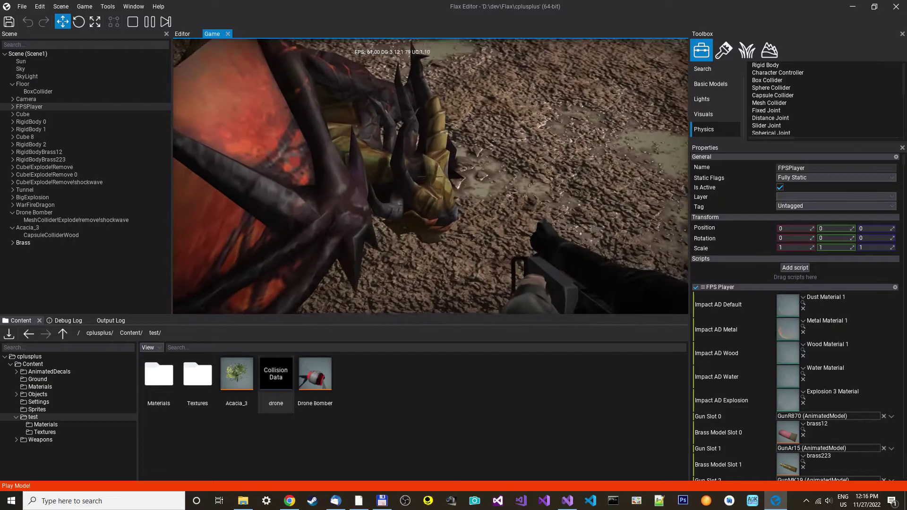
{"action": "left_click", "coordinate": [431, 173]}
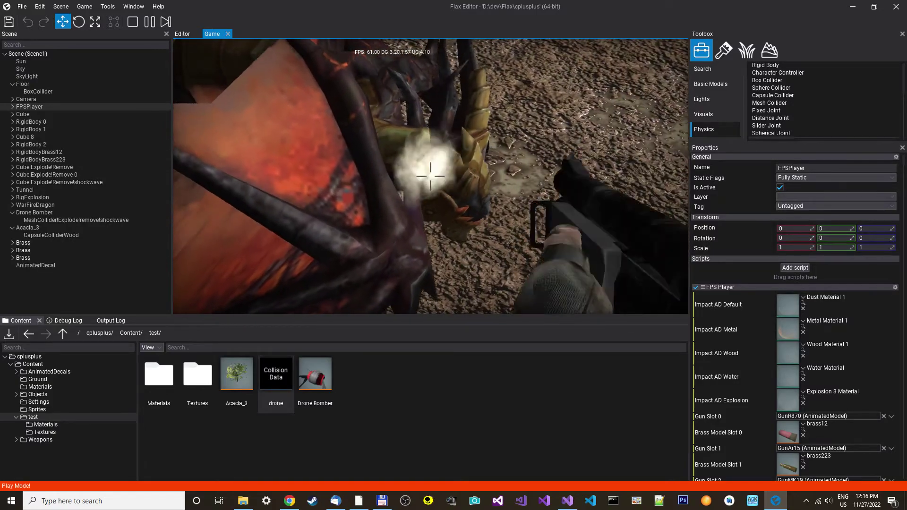
{"action": "left_click", "coordinate": [431, 174]}
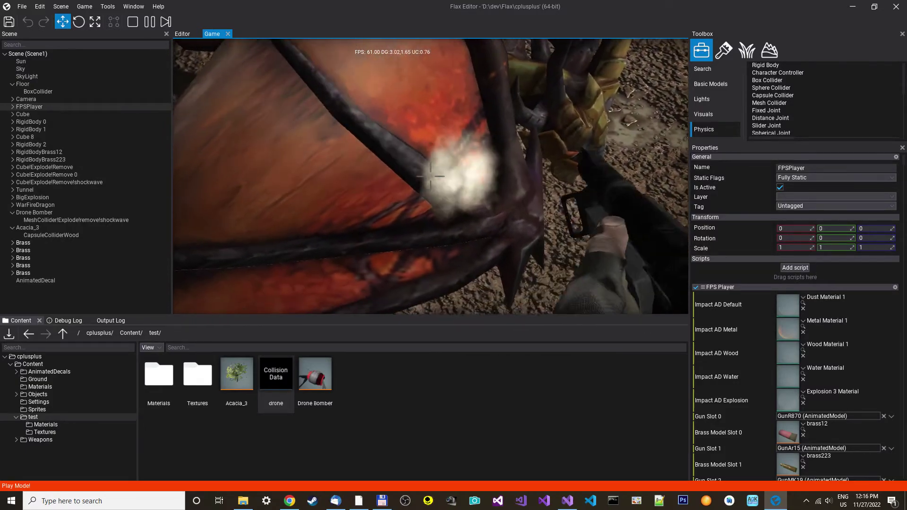
{"action": "left_click", "coordinate": [430, 174]}
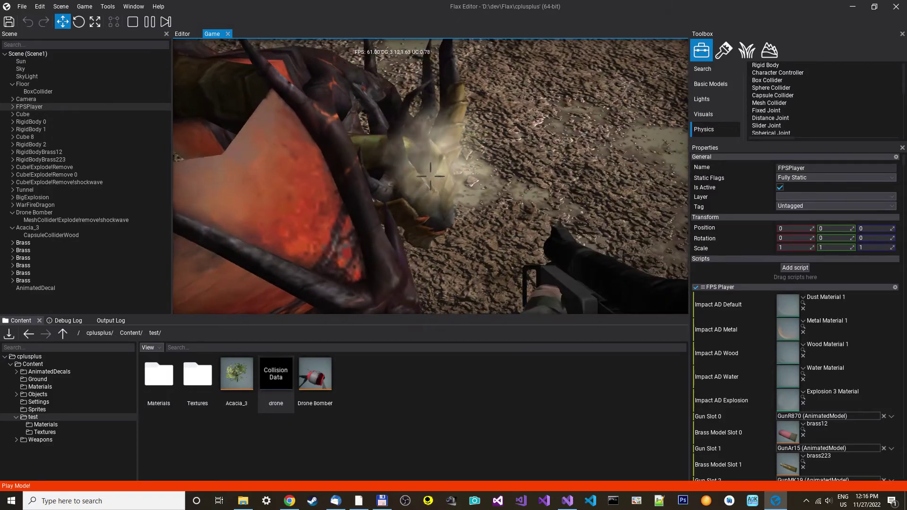
{"action": "left_click", "coordinate": [430, 173]}
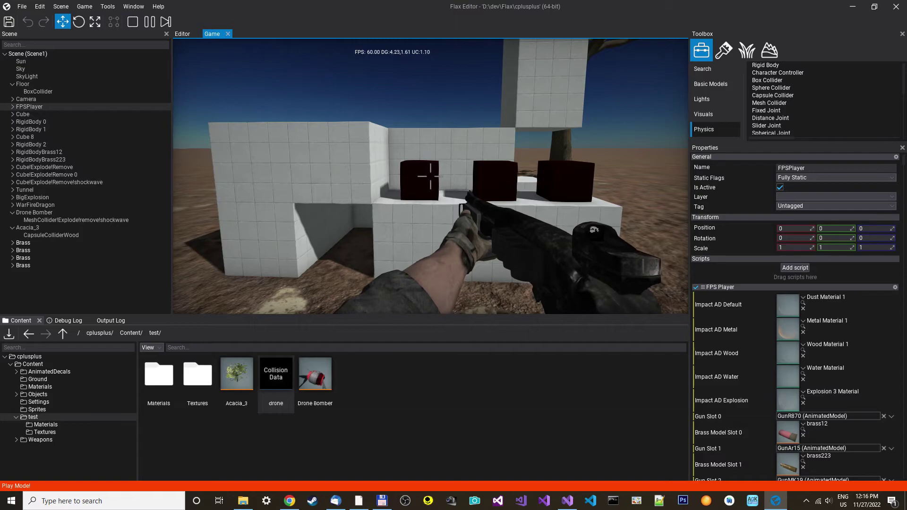
- Blow up a dark cube and shoot the tree trunk
{"action": "left_click", "coordinate": [430, 173]}
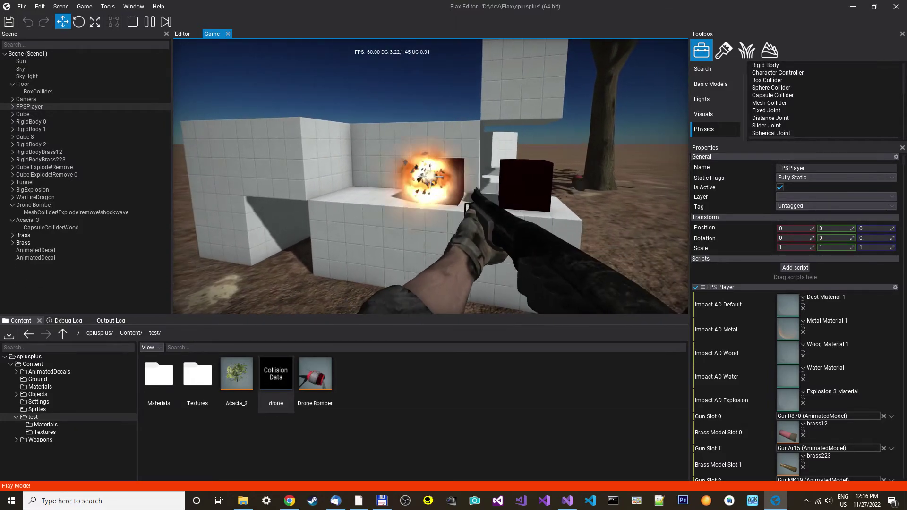
{"action": "key", "text": "w"}
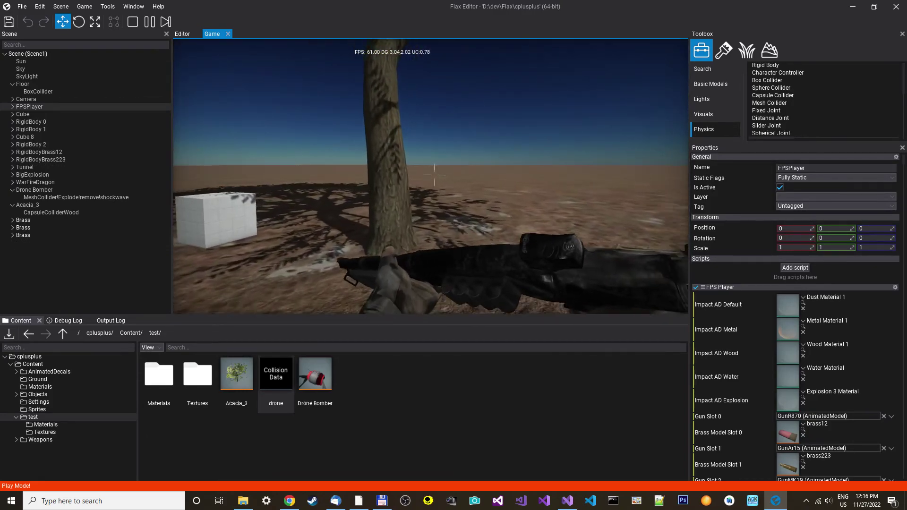
{"action": "left_click", "coordinate": [430, 173]}
{"action": "key", "text": "a"}
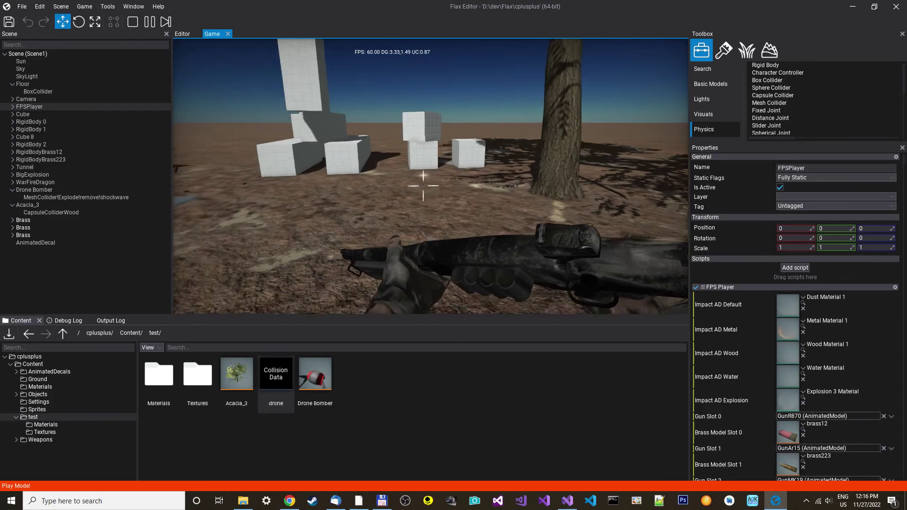